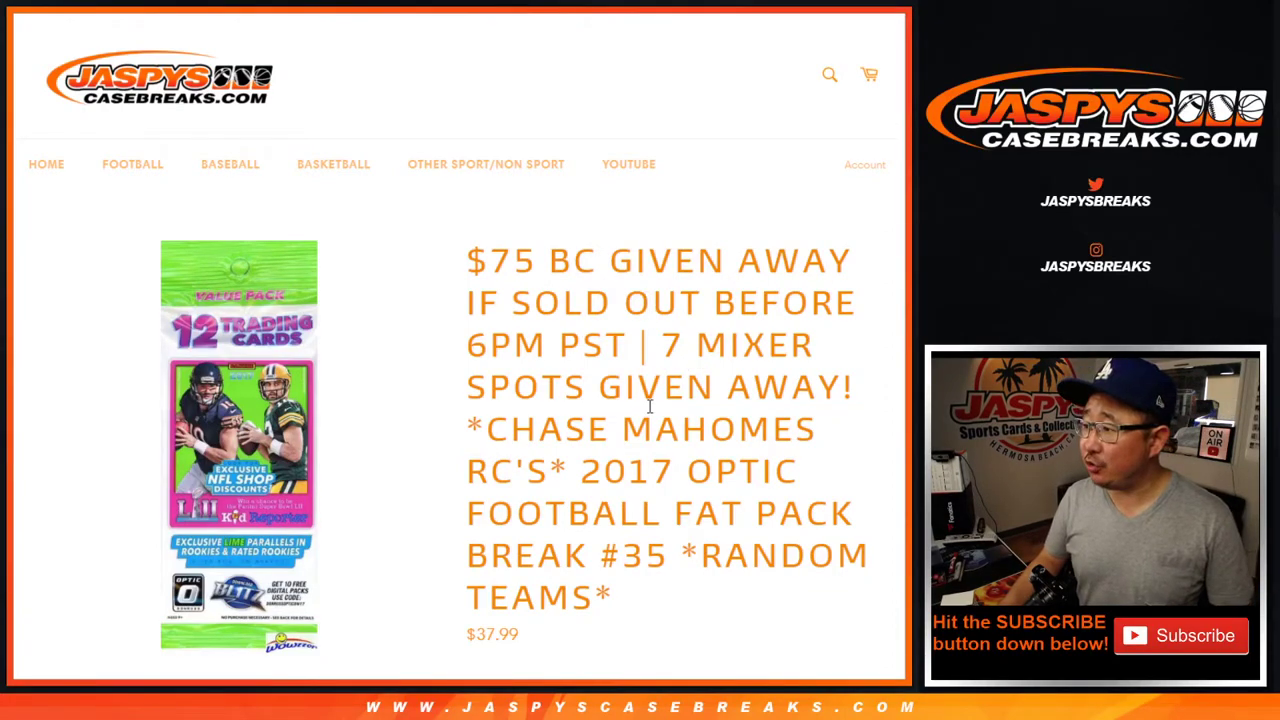
Highlight the product name and the break number #35 in the break title
left_click_drag(591, 466, 760, 466)
left_click(753, 463)
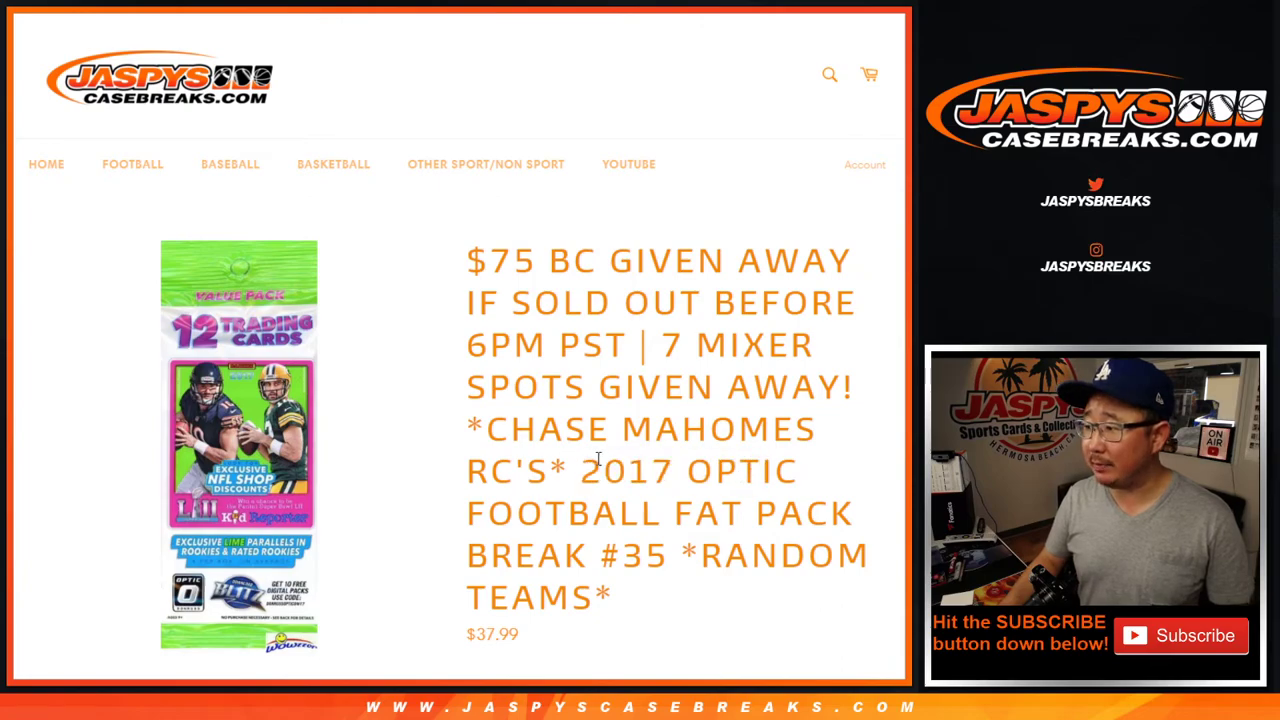
scroll(598, 459, "down", 1)
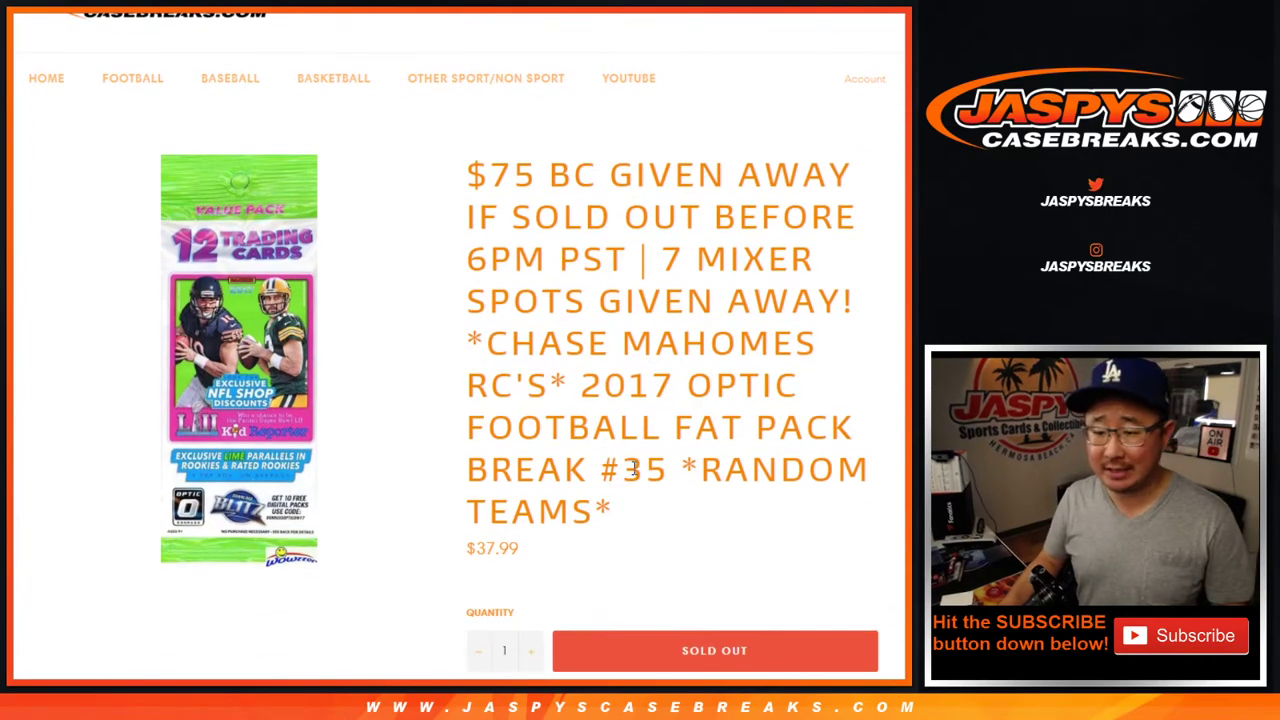
left_click_drag(601, 462, 666, 470)
left_click(700, 433)
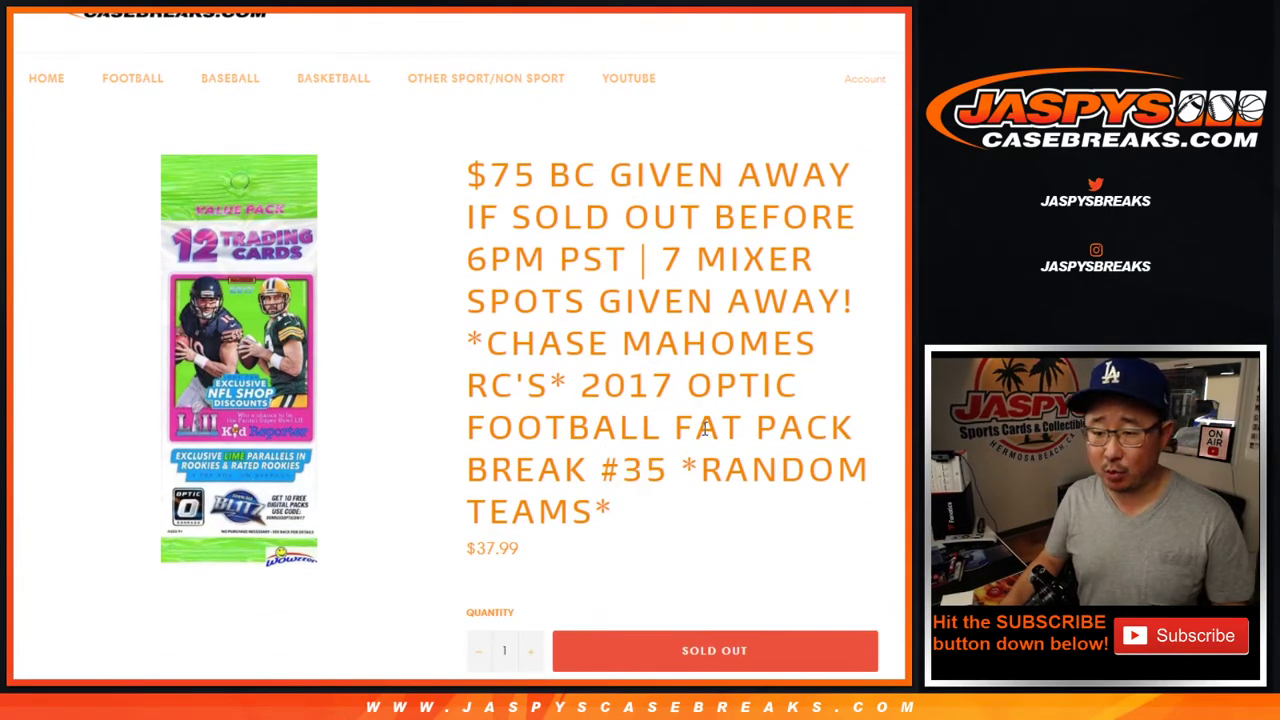
Highlight the 7 mixer spots and the $75 break credit giveaway in the title
scroll(655, 430, "down", 4)
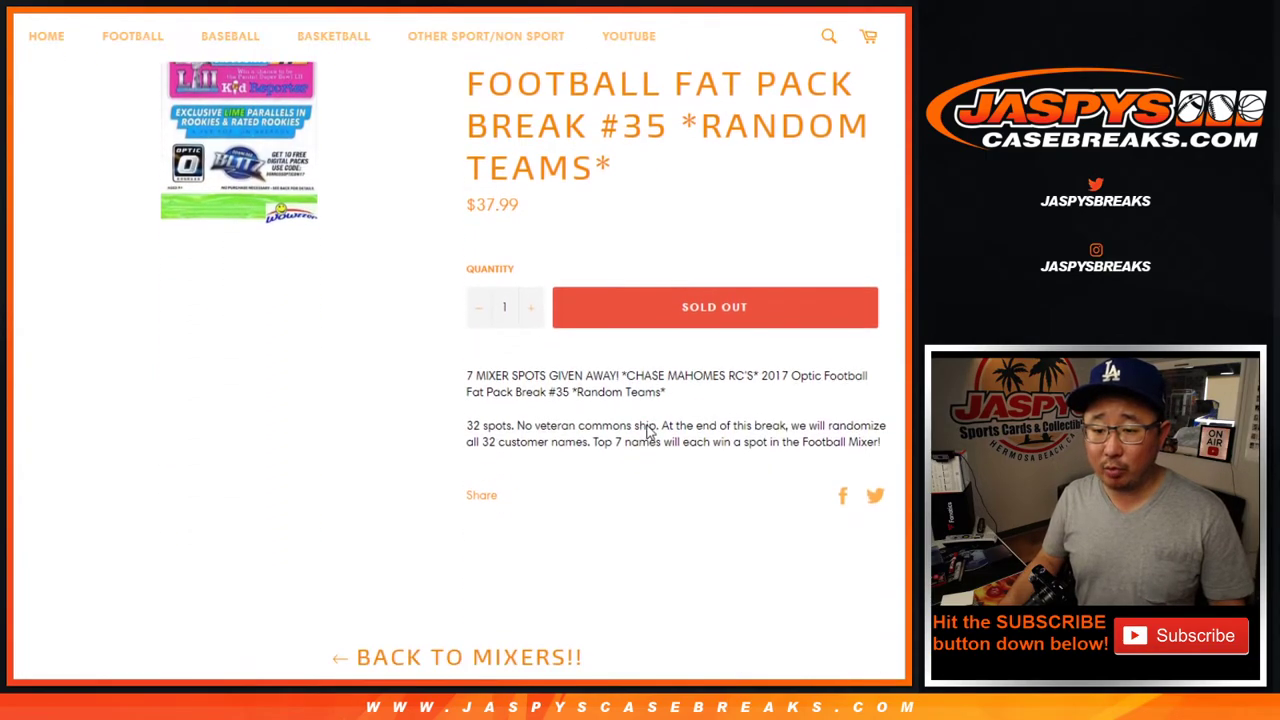
scroll(547, 380, "up", 5)
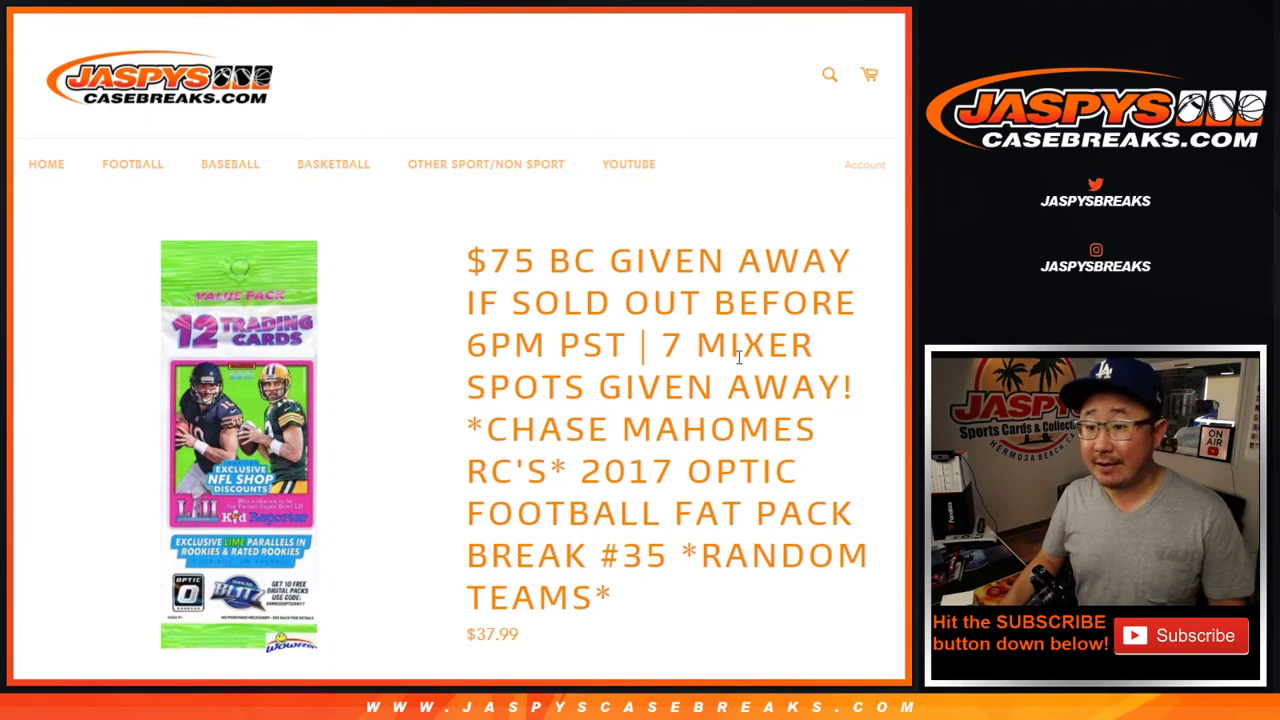
left_click_drag(662, 349, 760, 343)
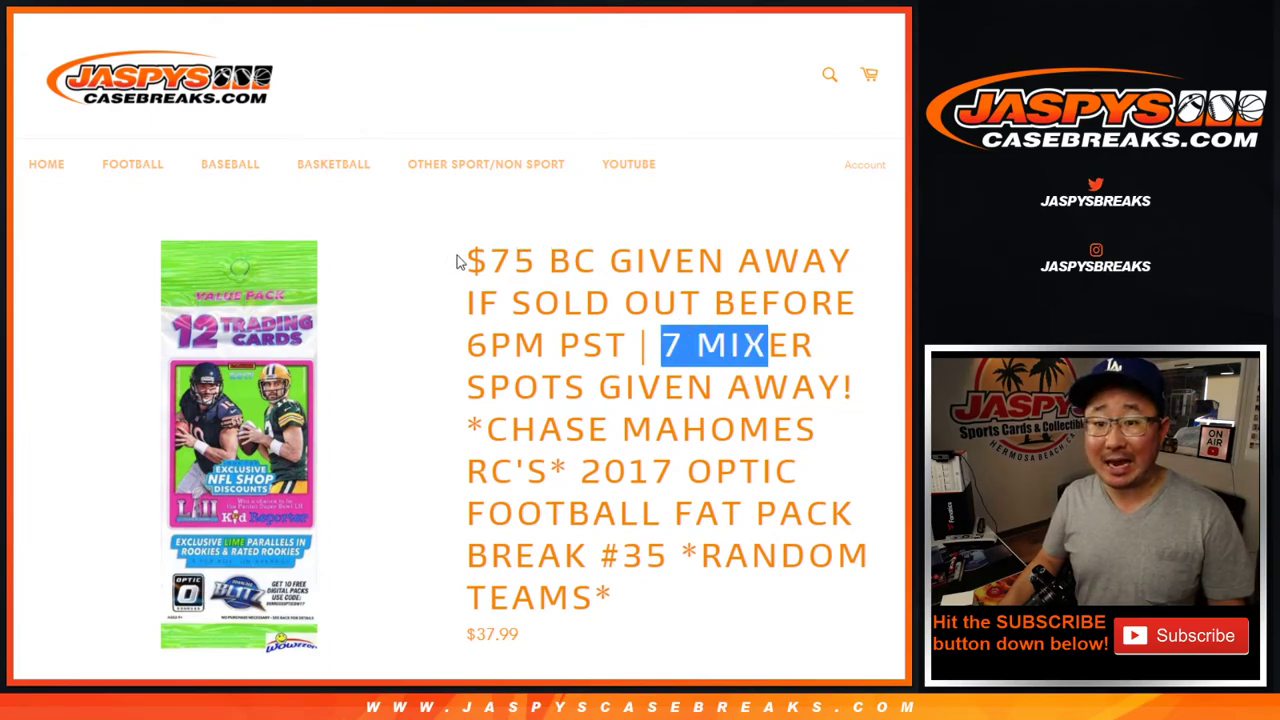
left_click_drag(457, 258, 643, 245)
left_click(643, 245)
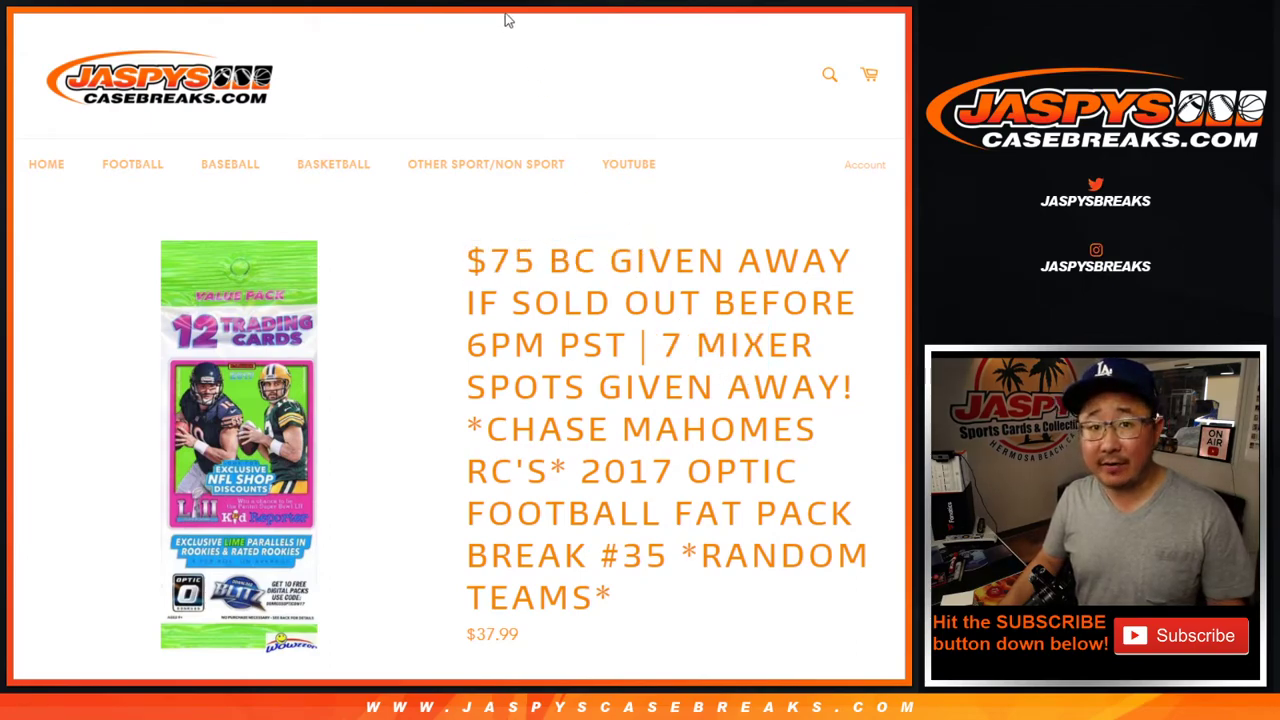
Select Sheet2's seven NFL mixer spots in B1:B7 and the $75.00 break credit in row 8
key("ctrl+Tab")
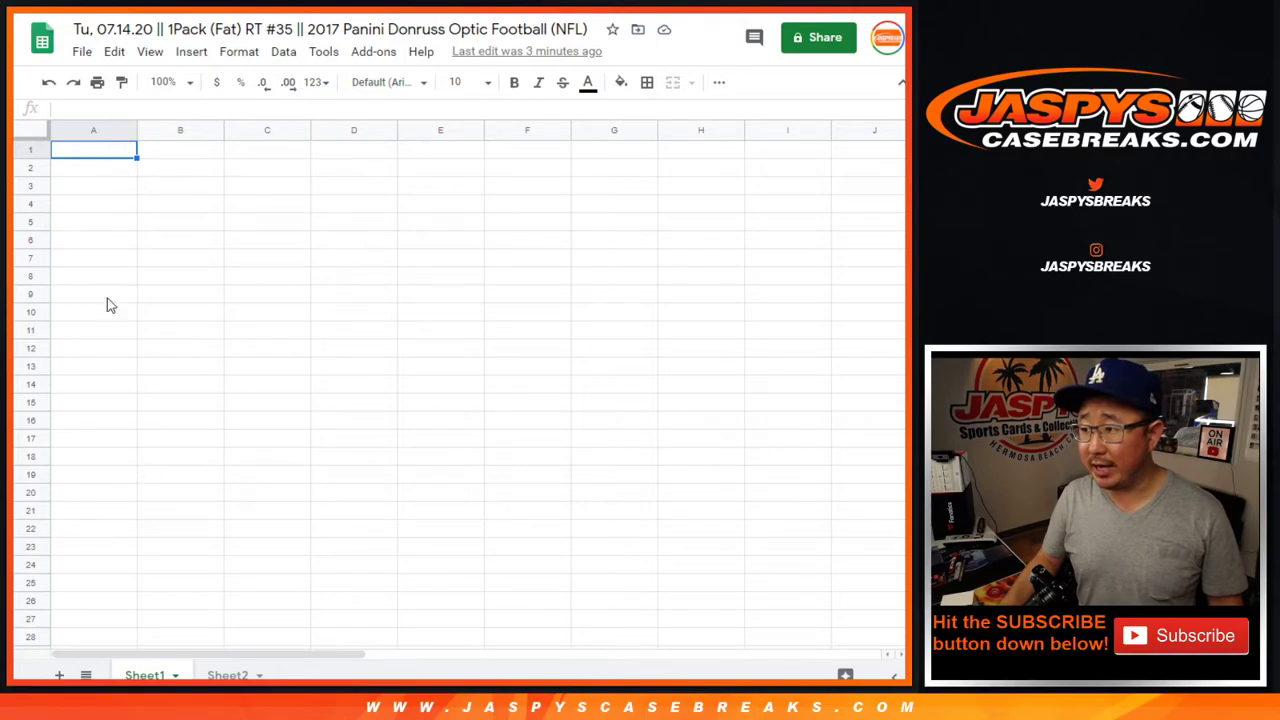
left_click(215, 677)
left_click(148, 128)
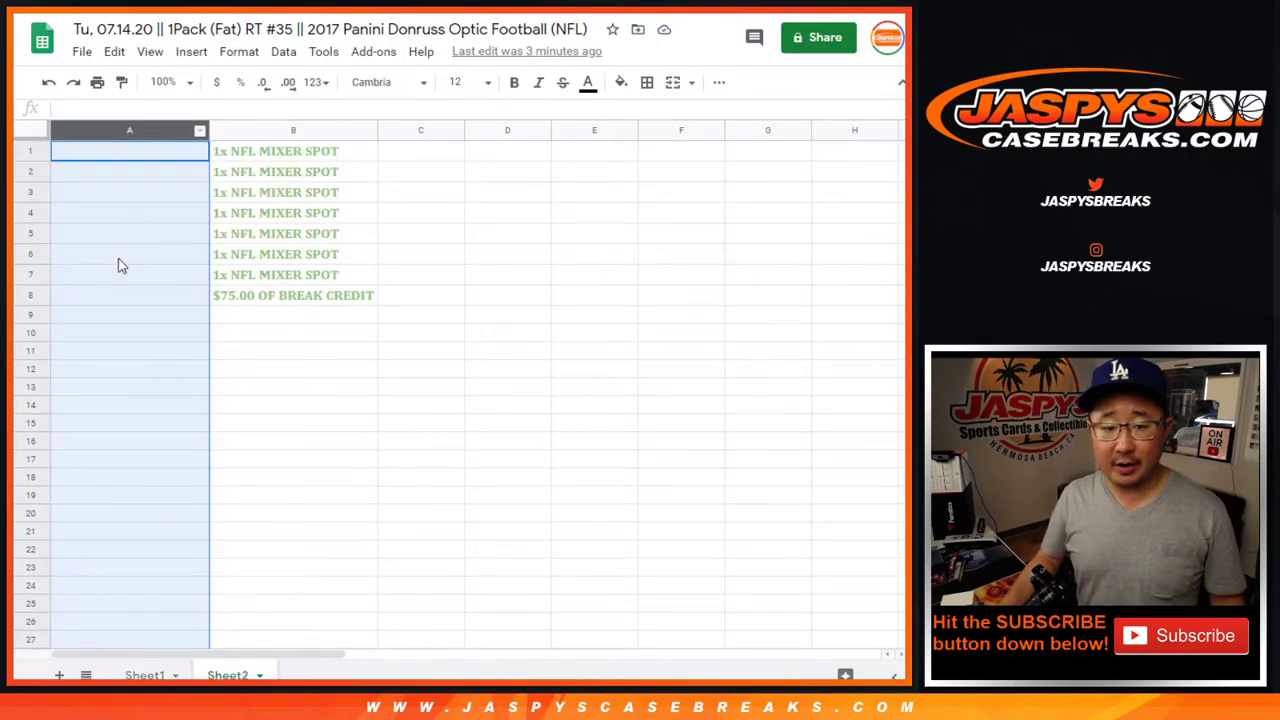
left_click(126, 160)
left_click_drag(248, 160, 268, 285)
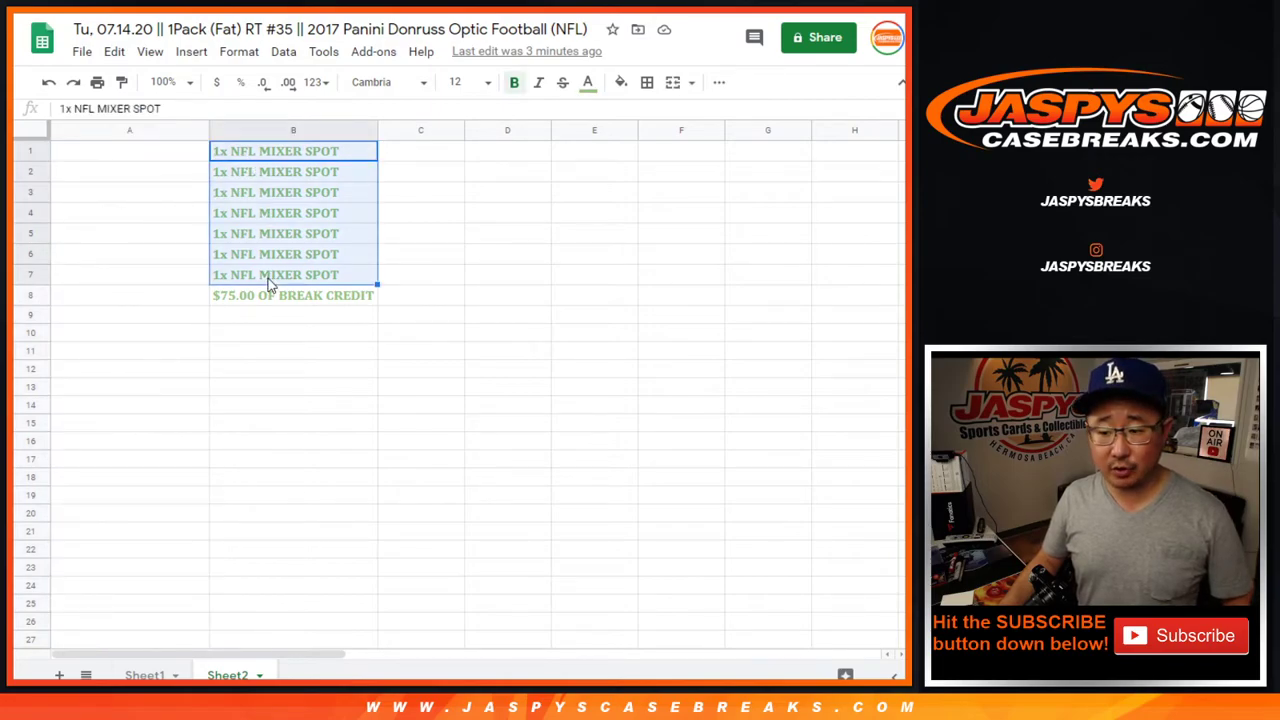
left_click(45, 296)
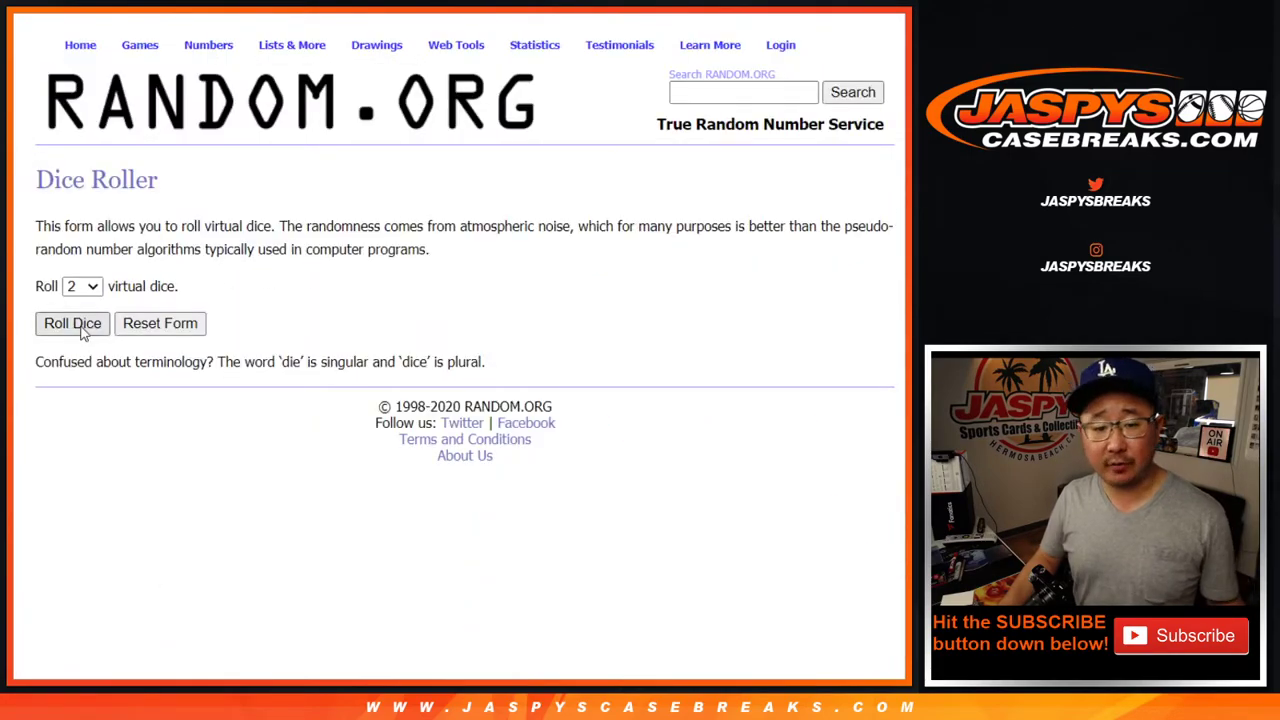
Roll two dice and shuffle the 32 customer names four times
left_click(72, 323)
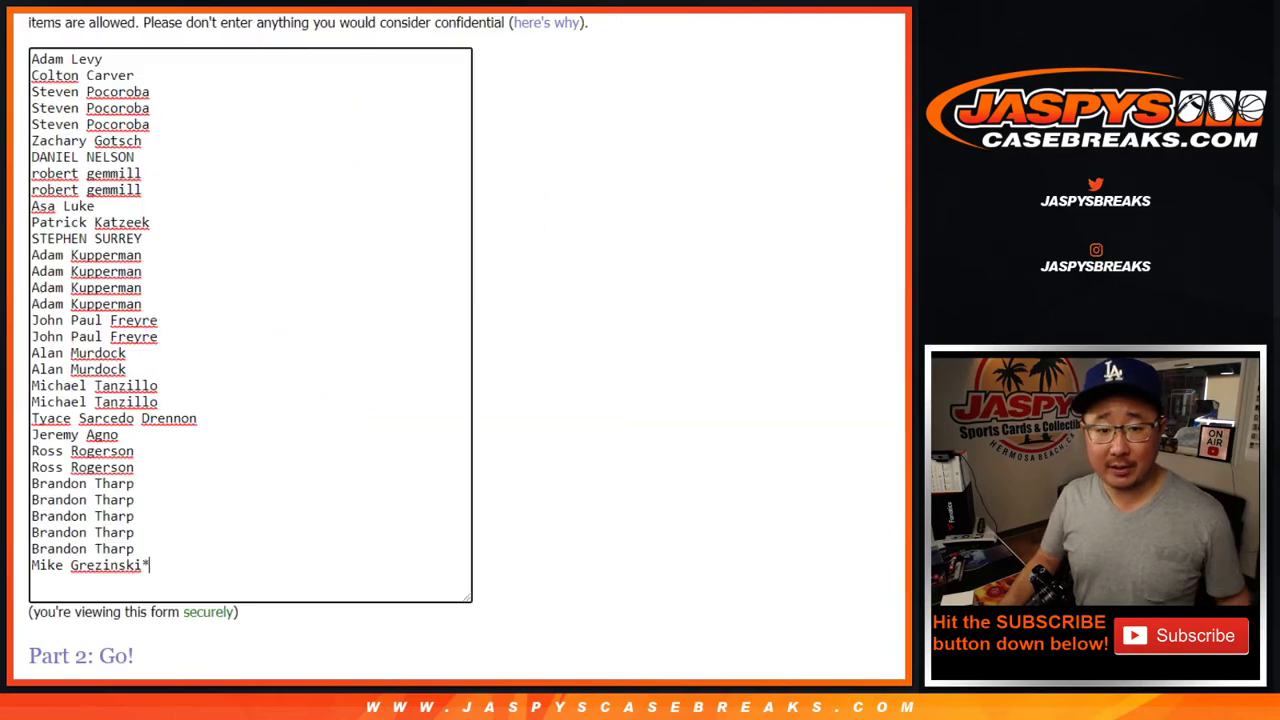
scroll(663, 303, "down", 3)
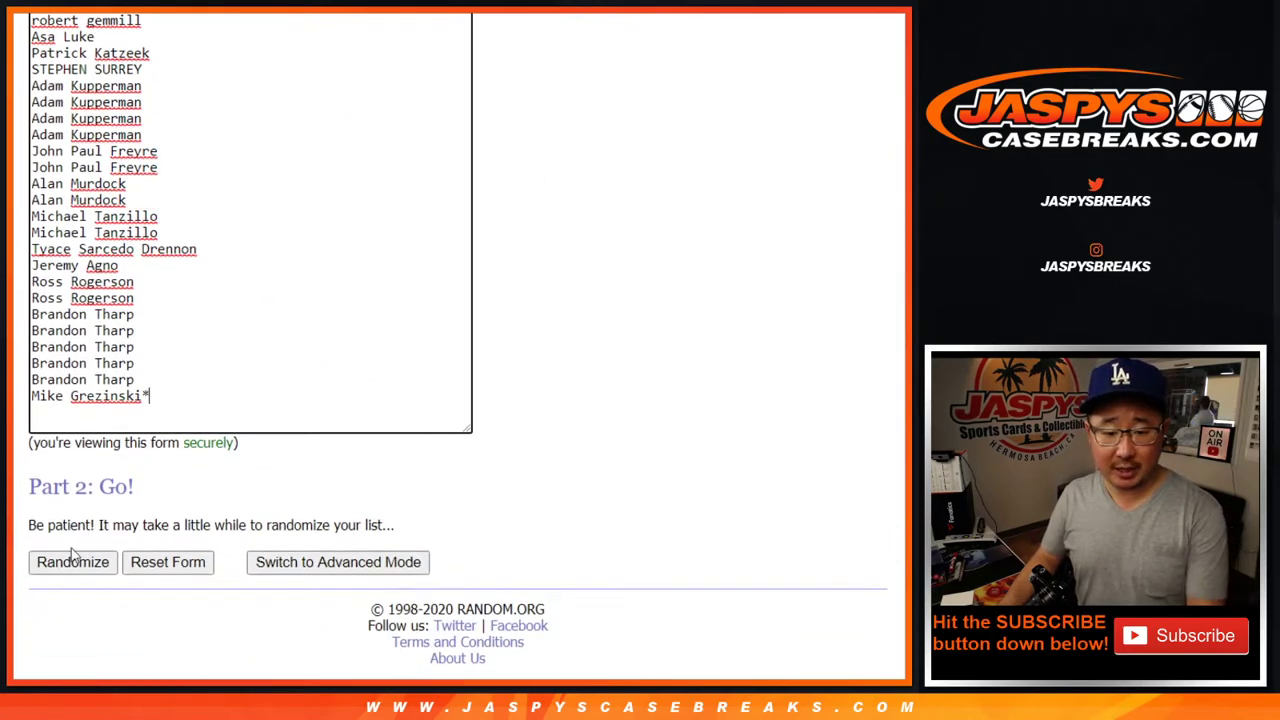
left_click(47, 563)
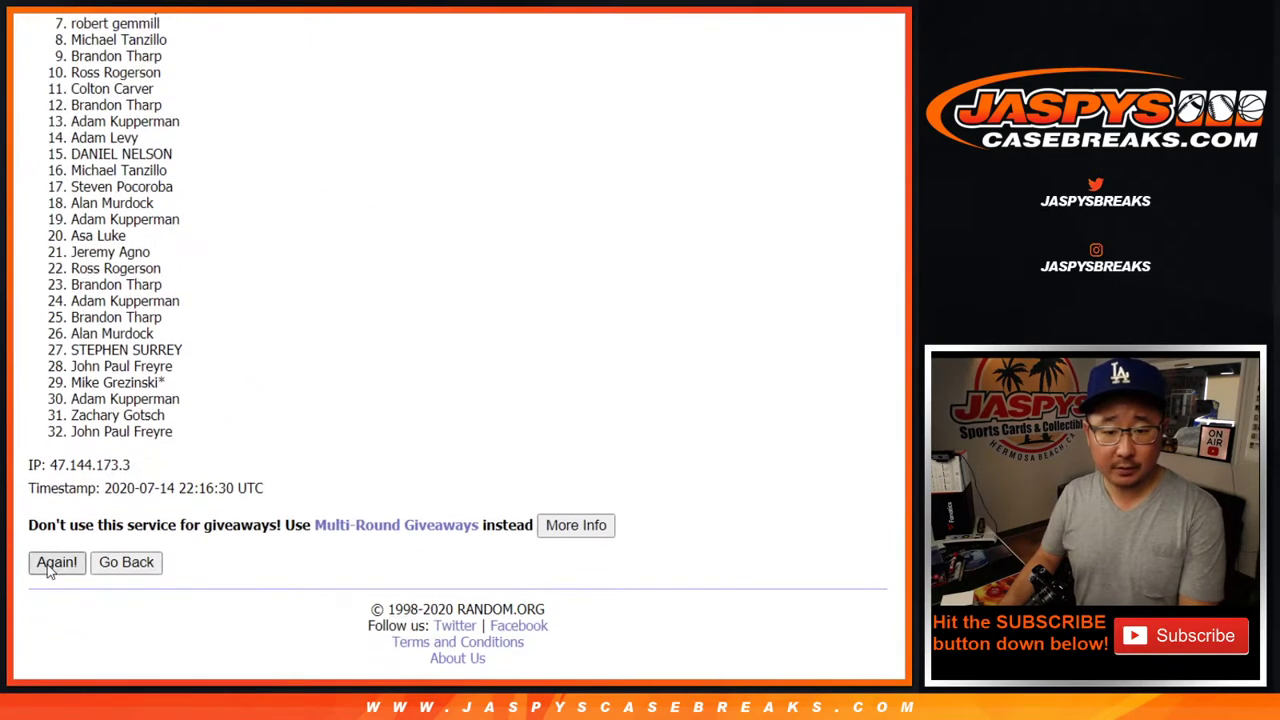
left_click(47, 563)
left_click(47, 563)
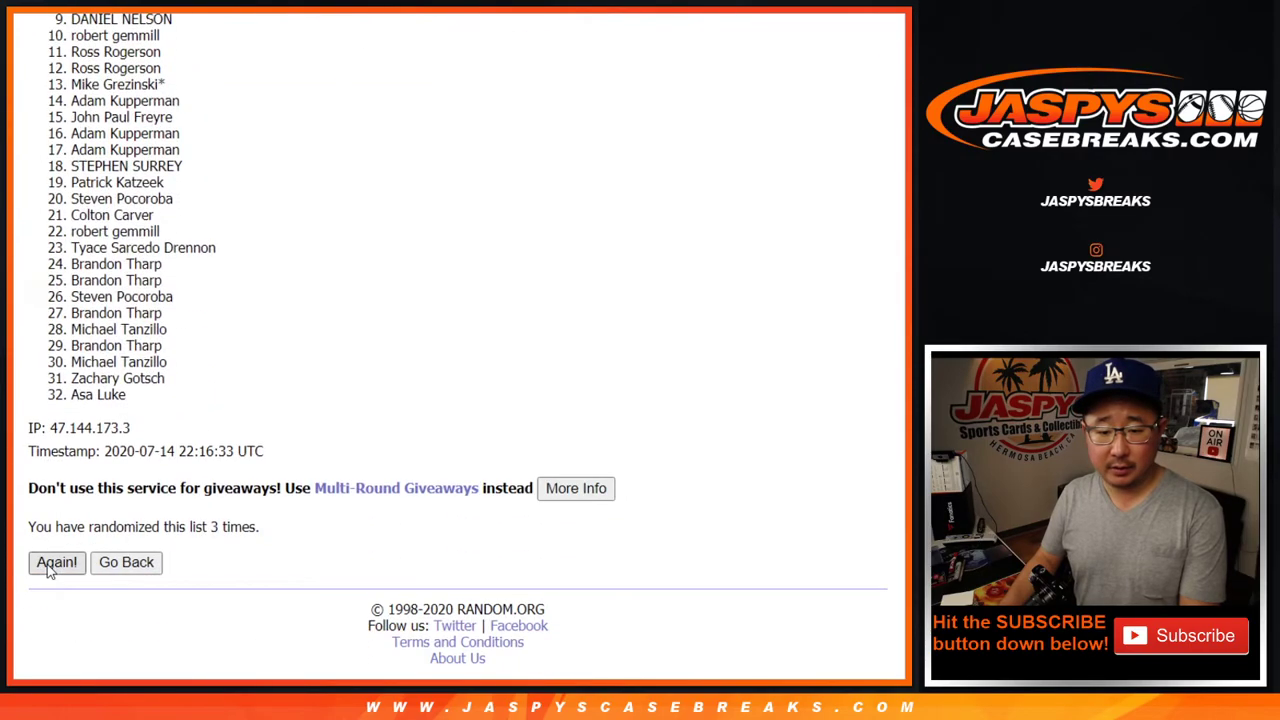
left_click(47, 563)
Select all 32 shuffled names and bring up the paste menu on Sheet1 cell A1
scroll(98, 180, "up", 3)
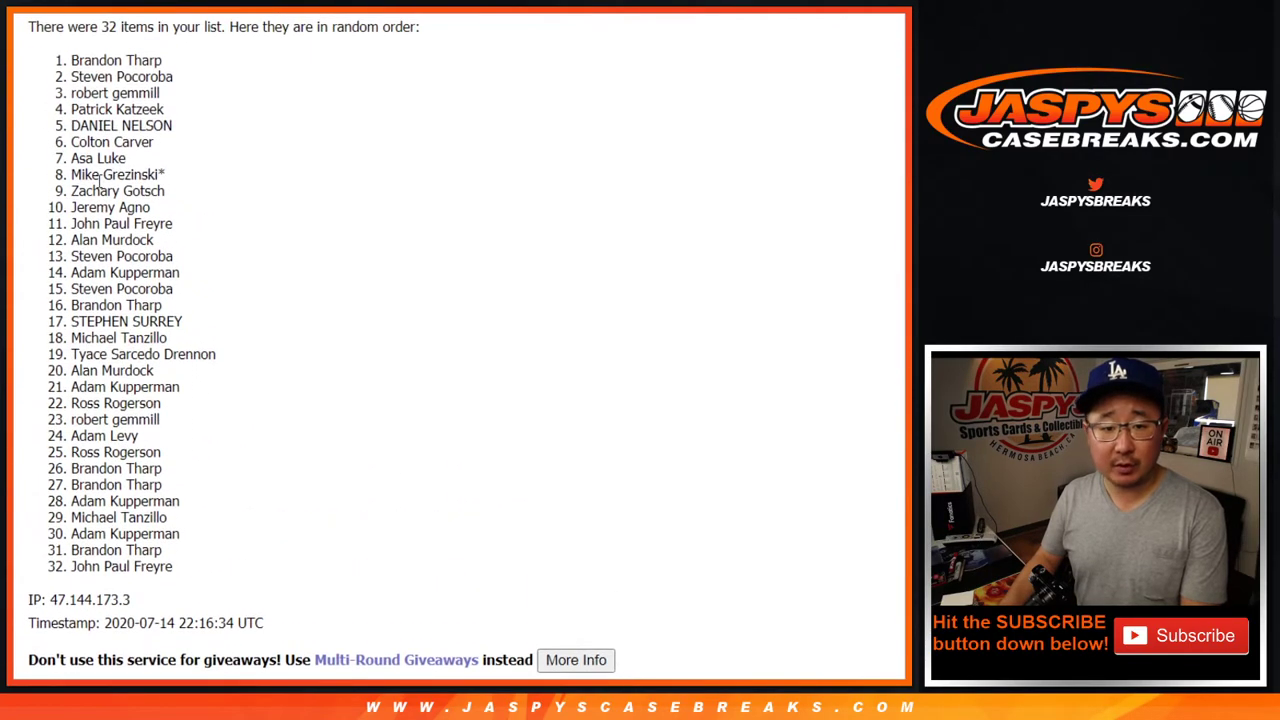
mouse_move(72, 62)
left_mouse_down()
mouse_move(200, 471)
mouse_move(211, 564)
left_mouse_up()
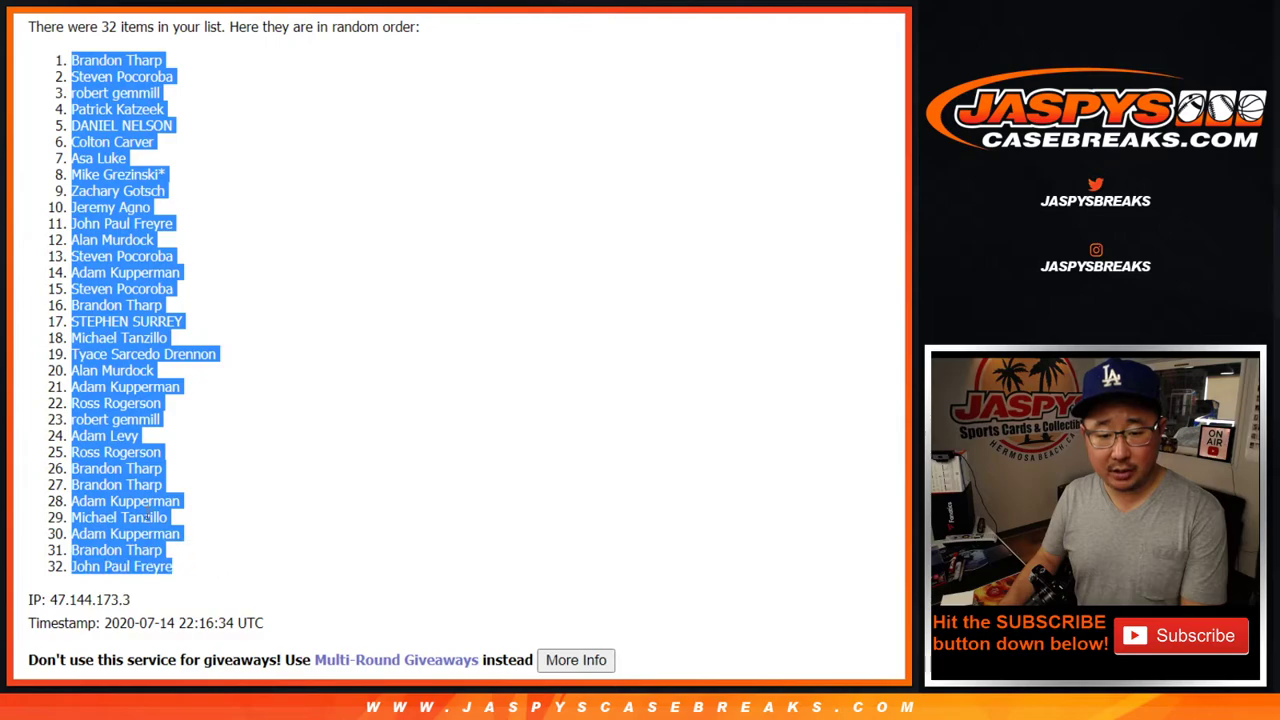
key("alt+Tab")
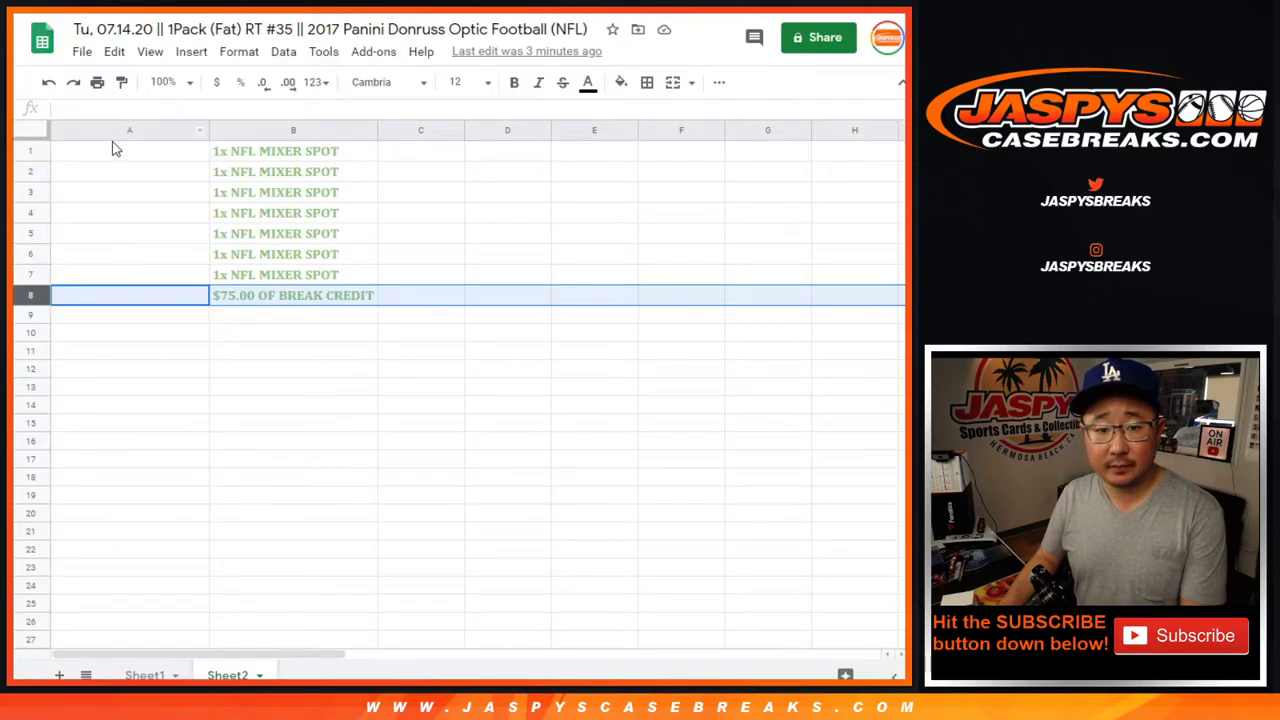
left_click(137, 670)
right_click(106, 138)
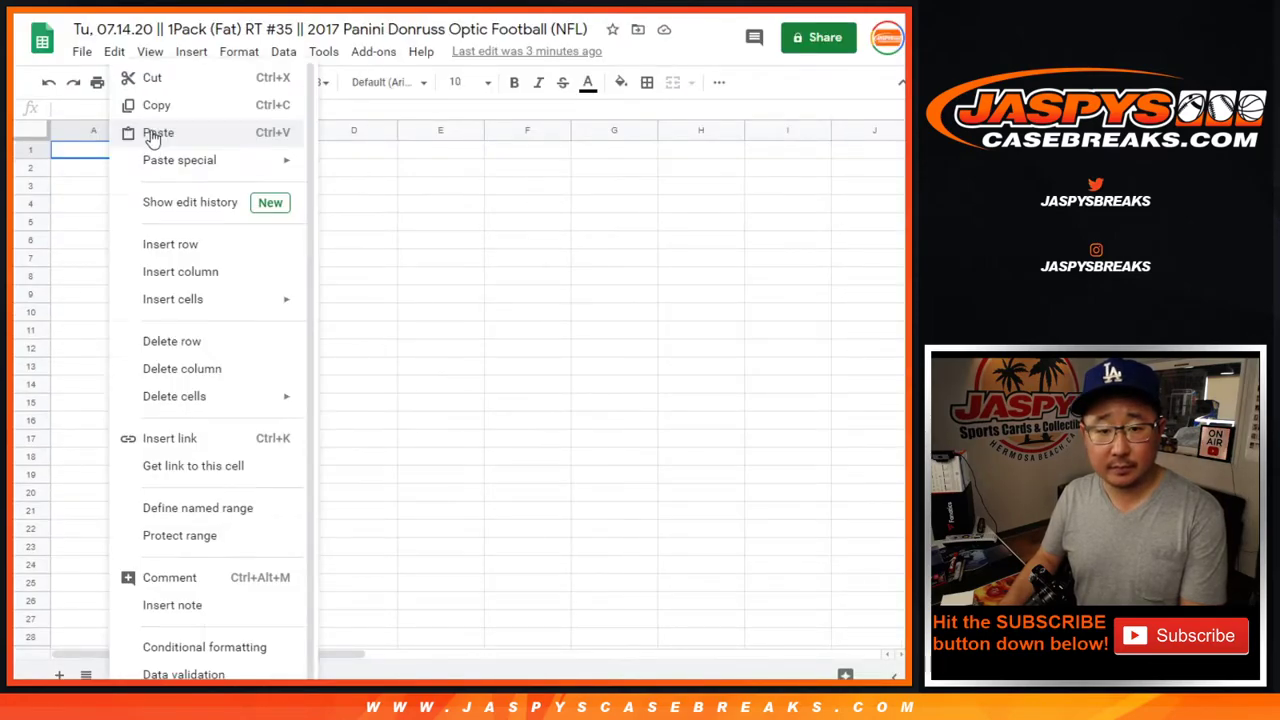
Paste the names into column A, then shuffle the 32 NFL teams and select the result
left_click(126, 131)
key("ctrl+Tab")
key("ctrl+Tab")
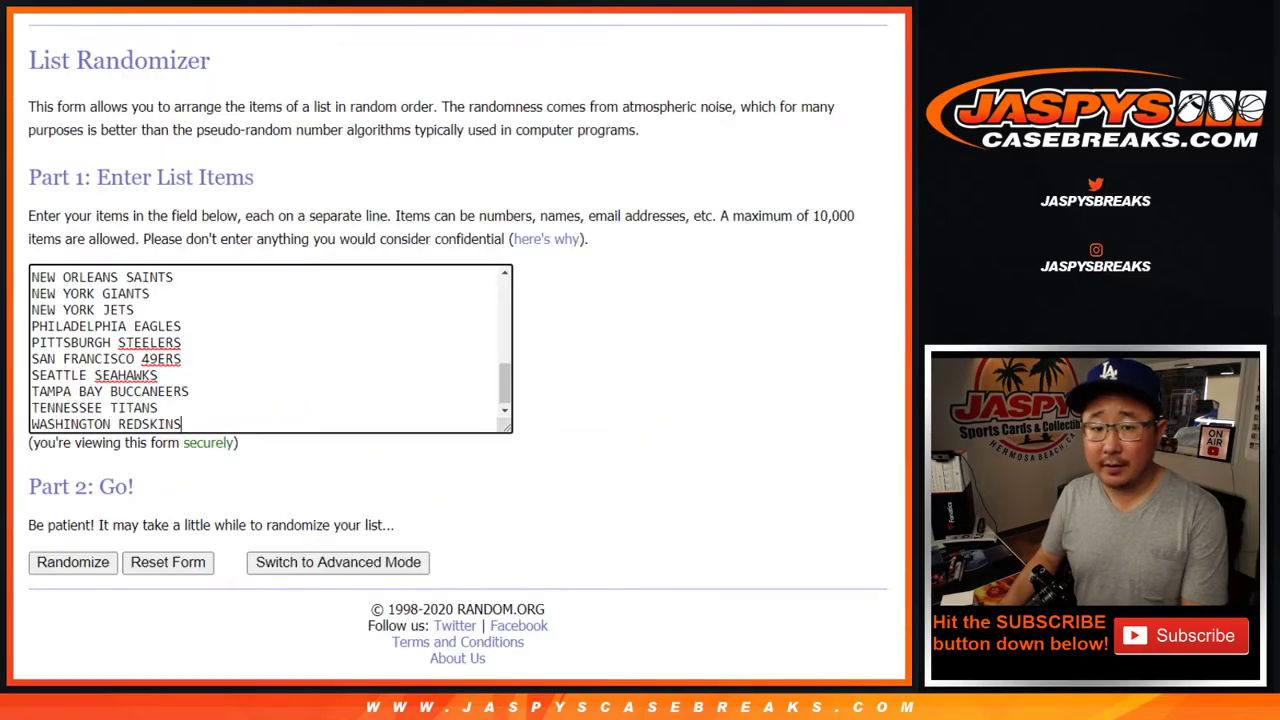
left_click(42, 568)
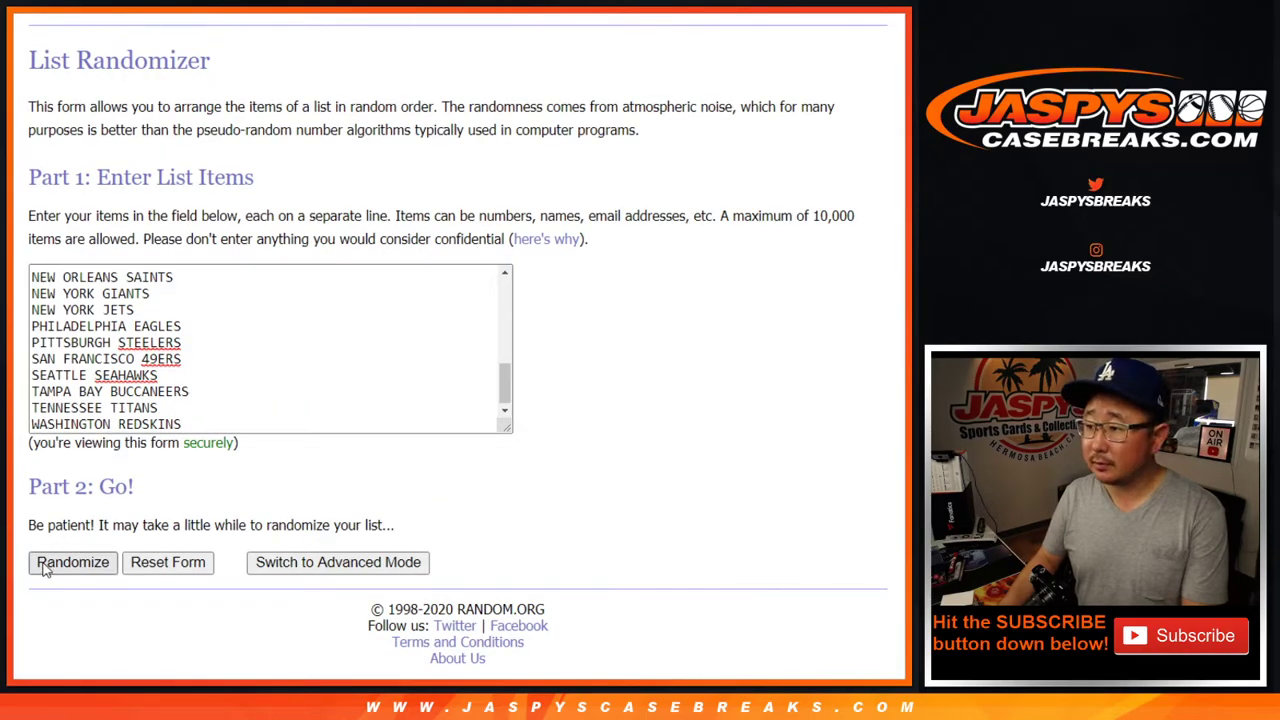
left_click(42, 568)
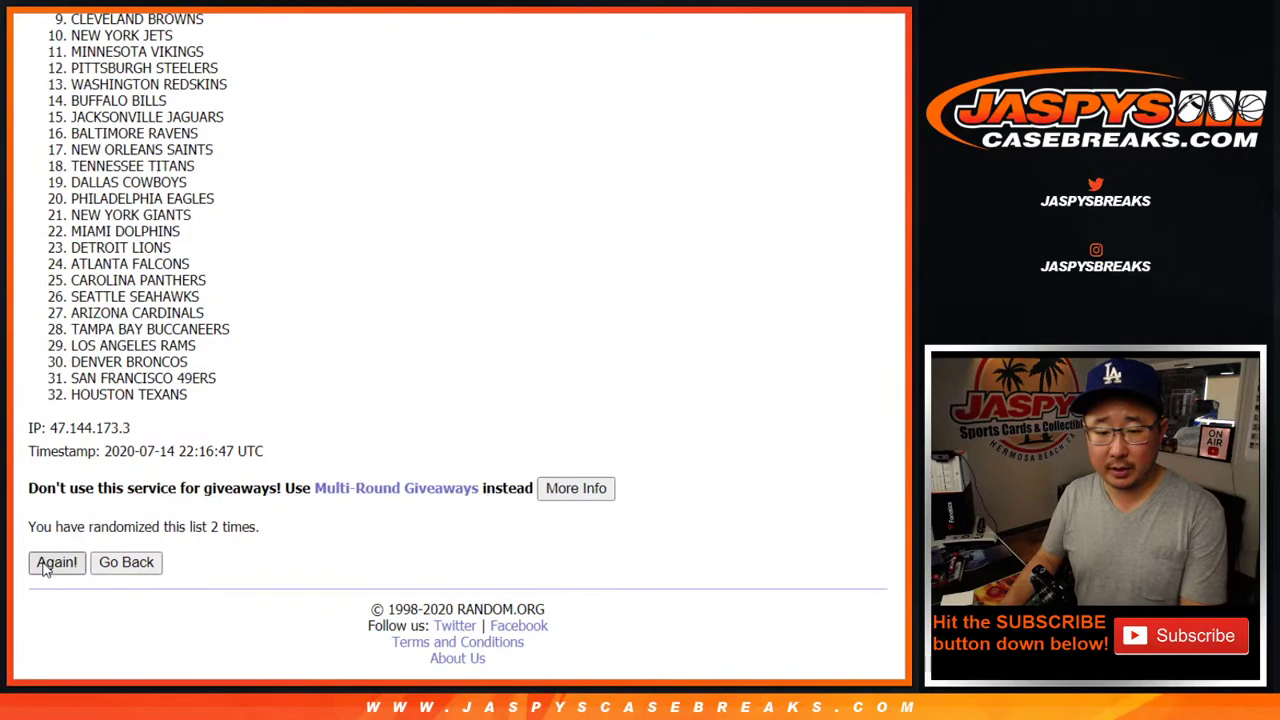
left_click(50, 562)
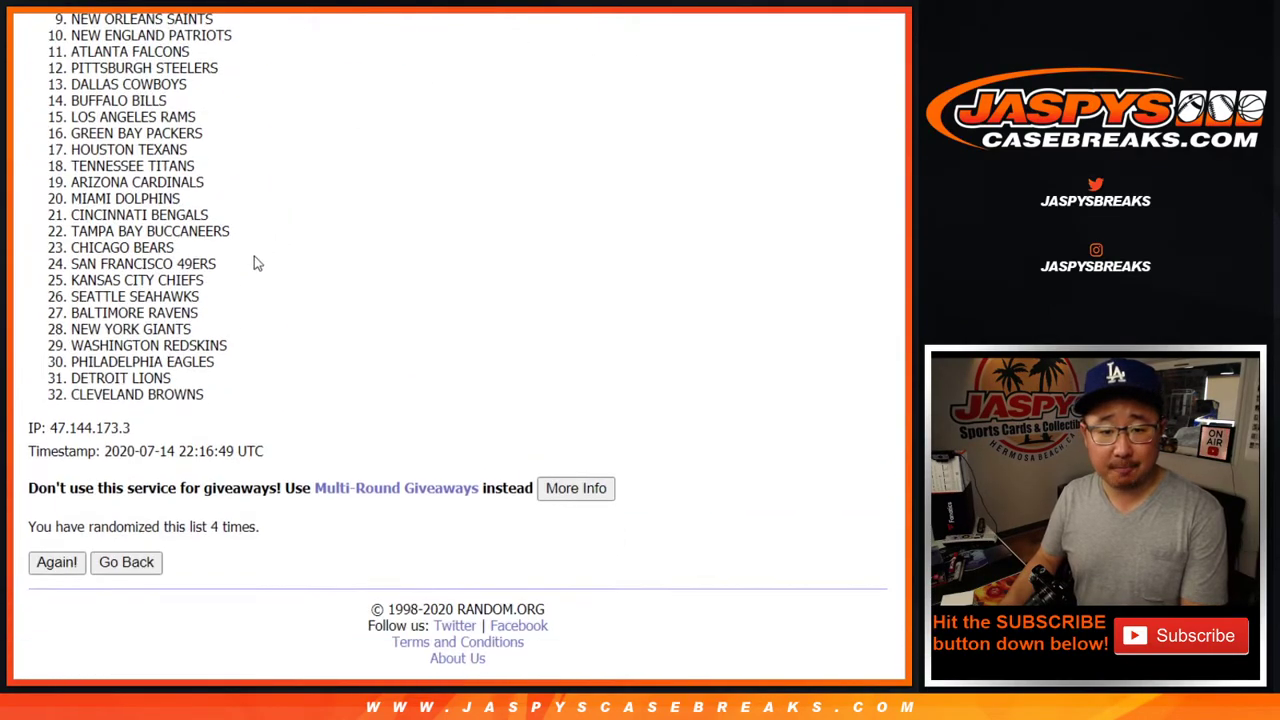
scroll(254, 256, "up", 2)
mouse_move(72, 55)
left_mouse_down()
mouse_move(232, 402)
mouse_move(232, 572)
left_mouse_up()
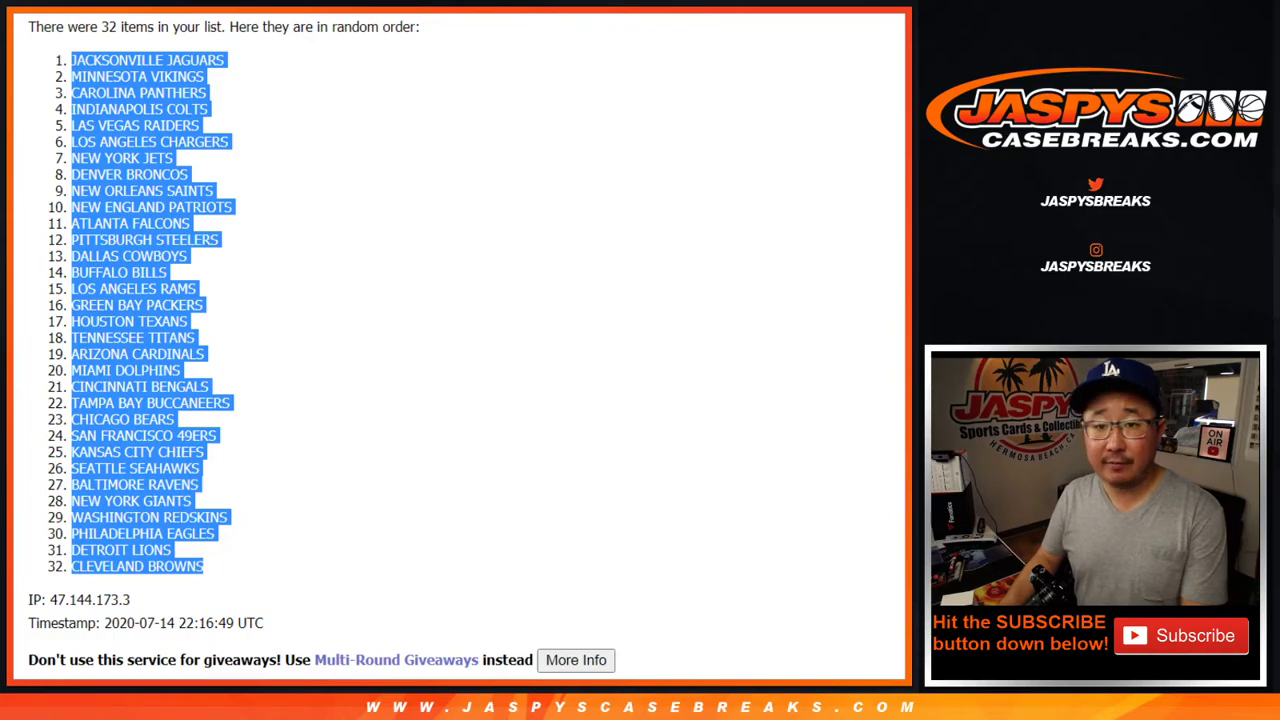
Copy the shuffled team list and paste it into column B beside the names
key("ctrl+Tab")
key("ctrl+shift+Tab")
key("ctrl+c")
key("ctrl+Tab")
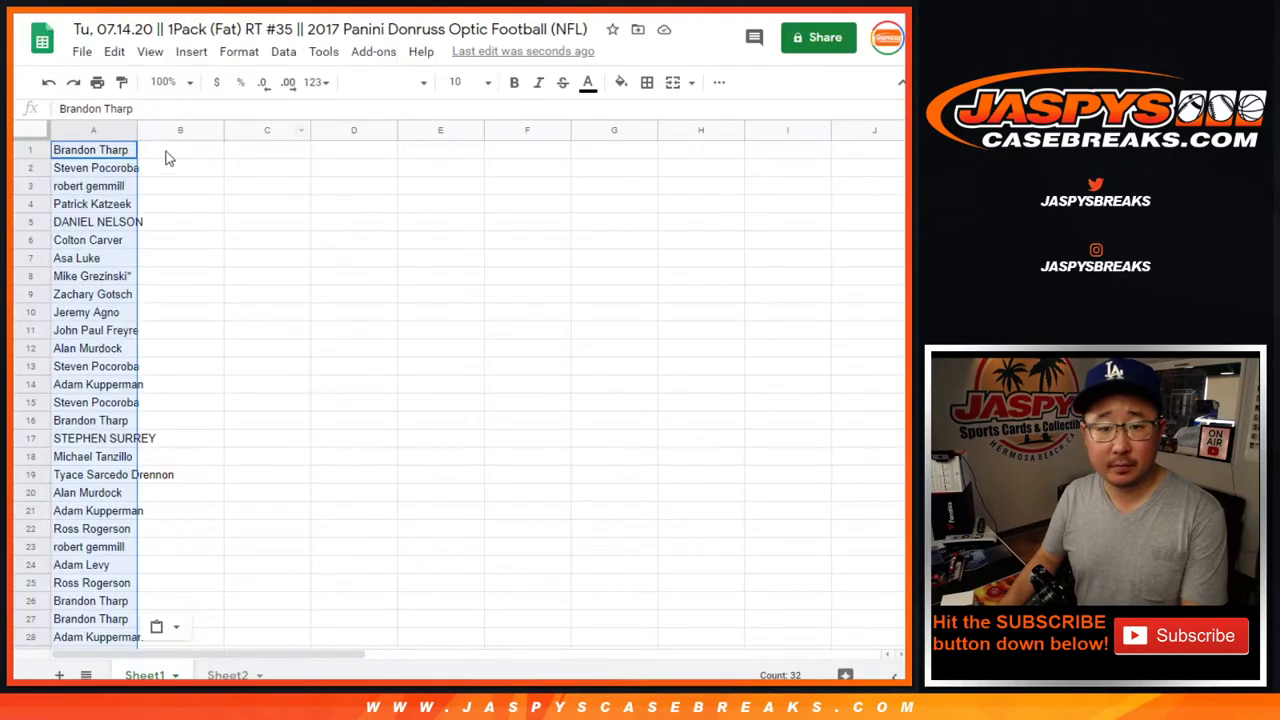
right_click(166, 152)
left_click(214, 131)
Set all text on the sheet to Cambria, size 12
key("ctrl+a")
left_click(385, 82)
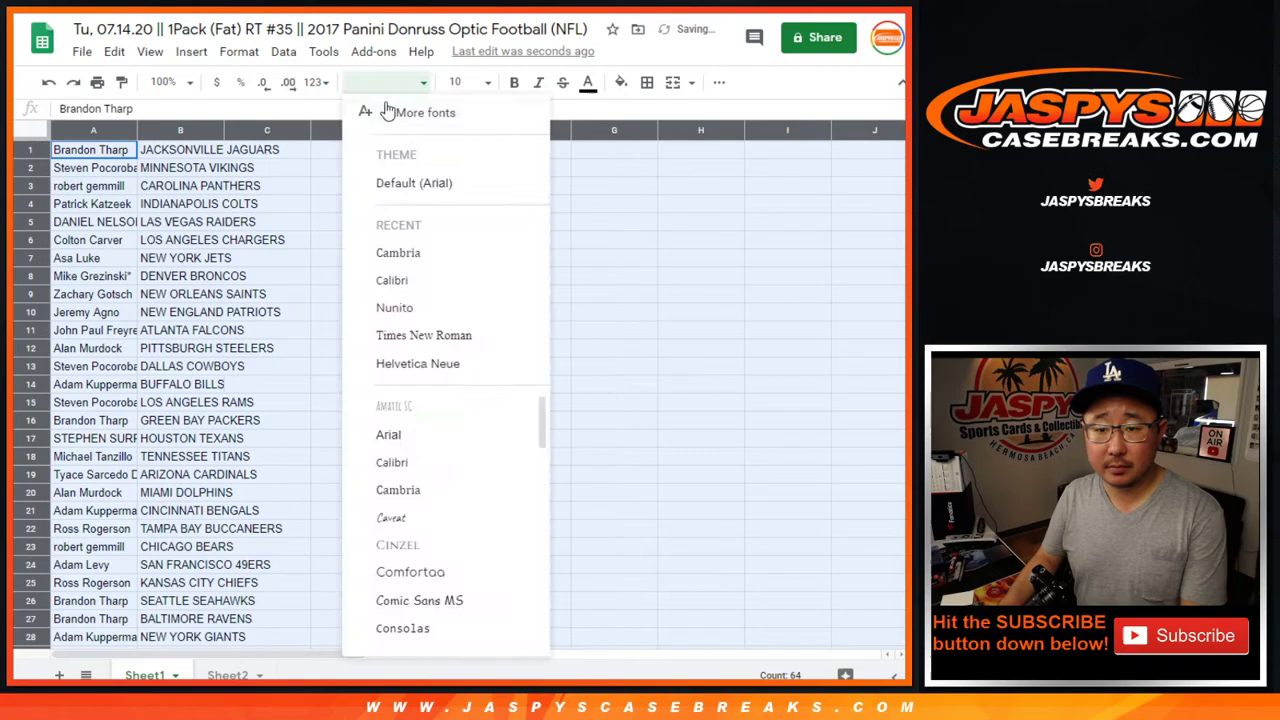
left_click(472, 84)
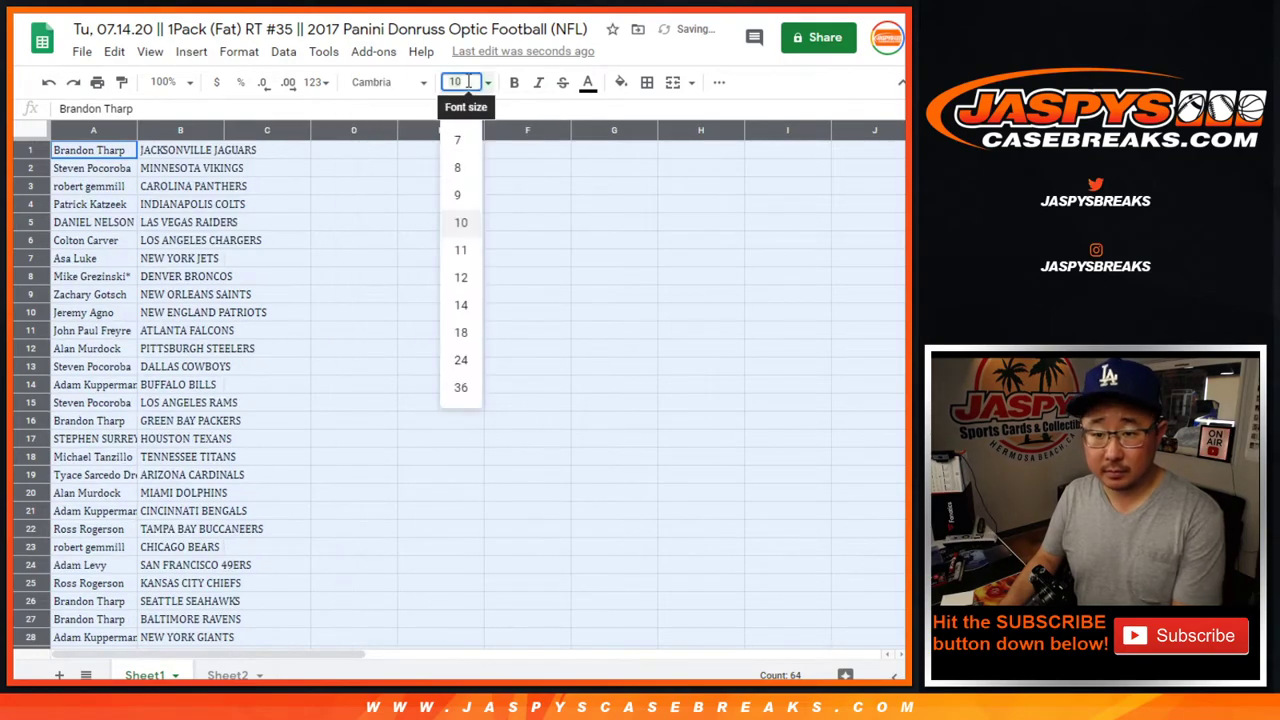
type("12")
key("Return")
Zoom to 150%, auto-fit columns A and B, and review the pairings in rows 1-30
left_click(176, 82)
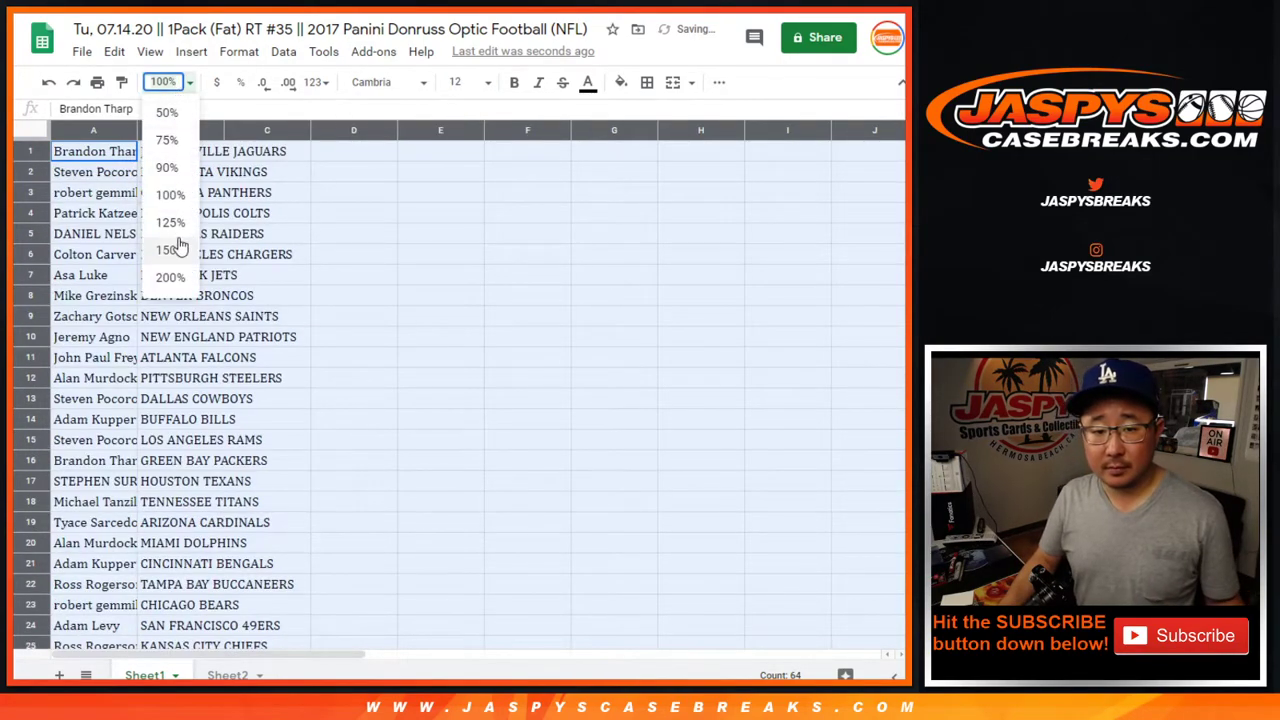
left_click(168, 250)
double_click(200, 124)
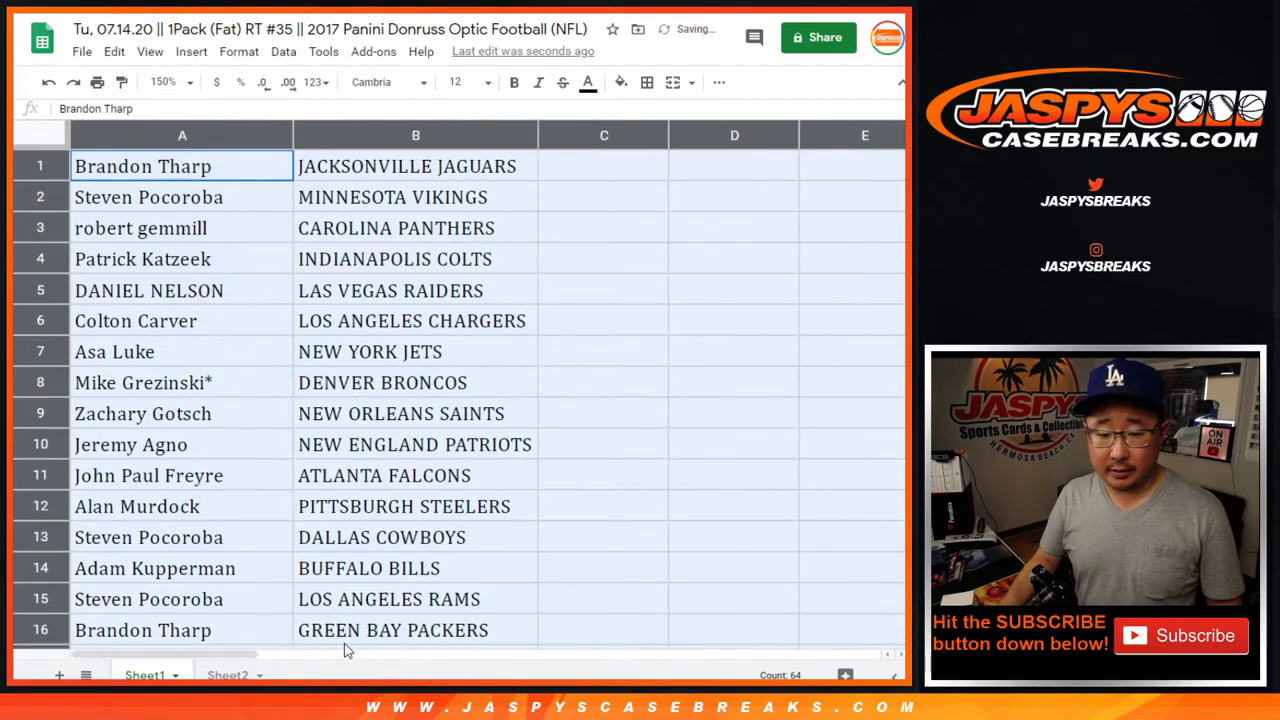
left_click(305, 600, "shift")
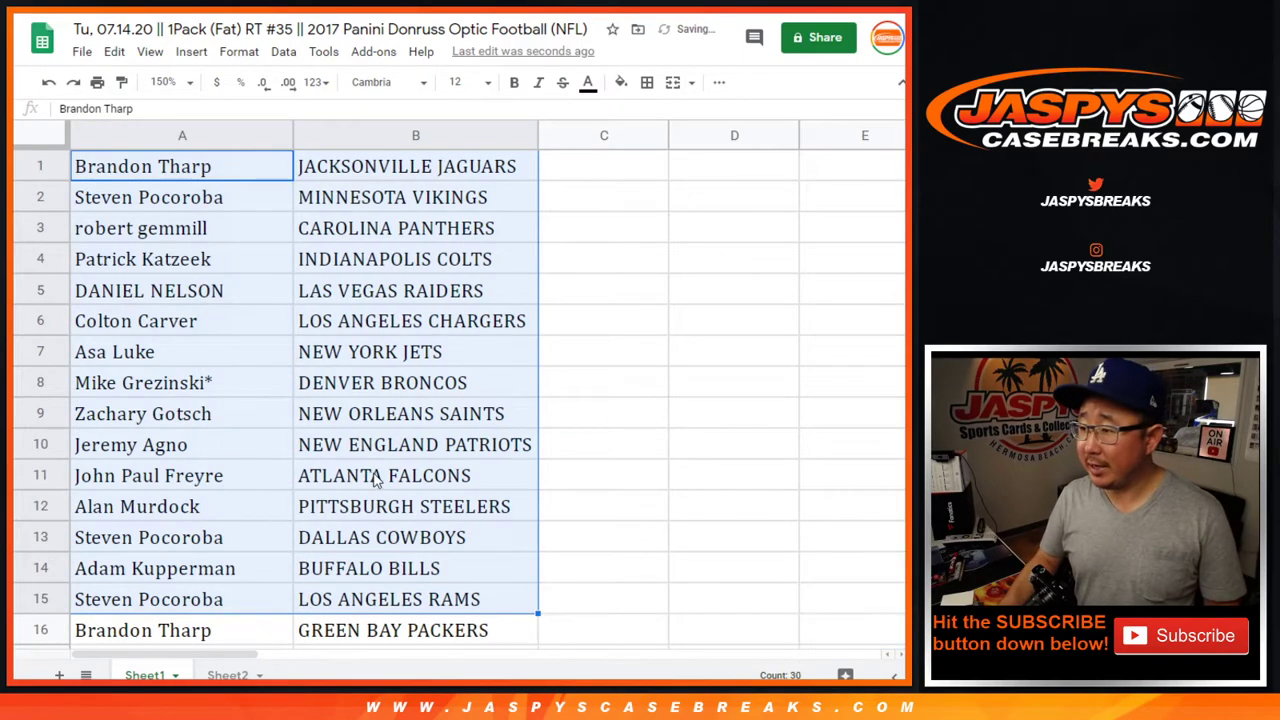
scroll(240, 310, "down", 5)
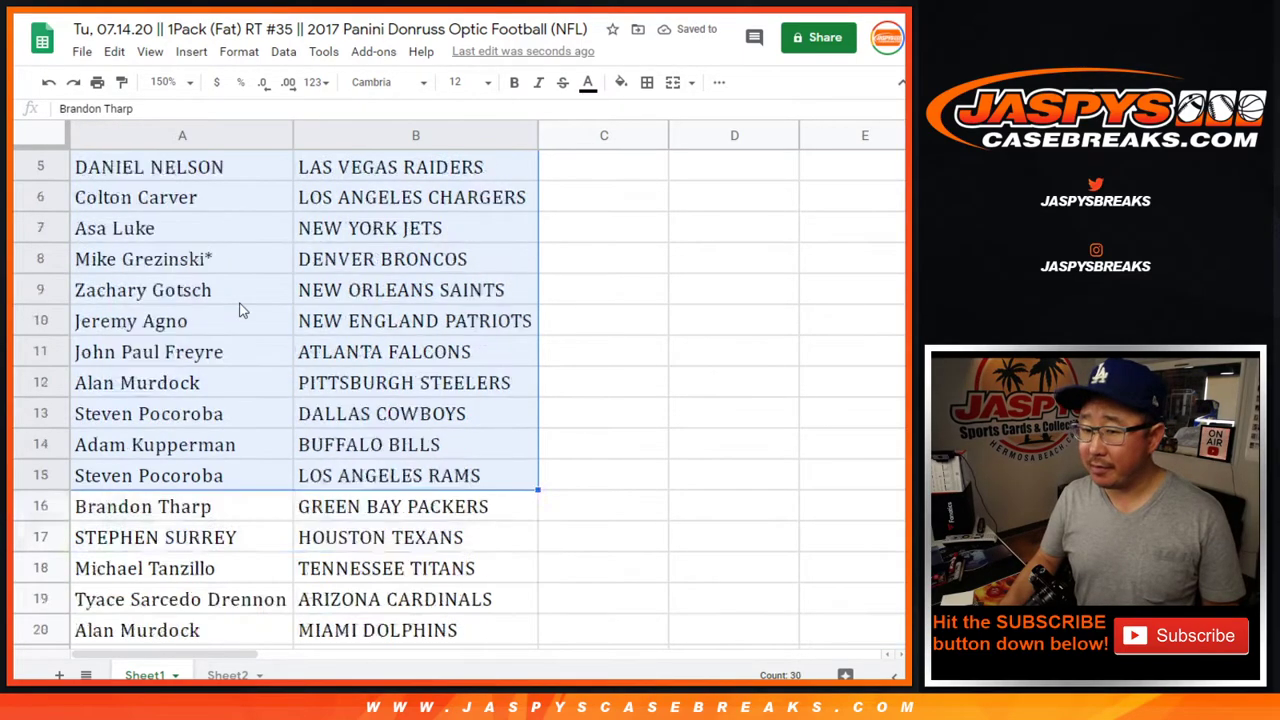
left_click(247, 199)
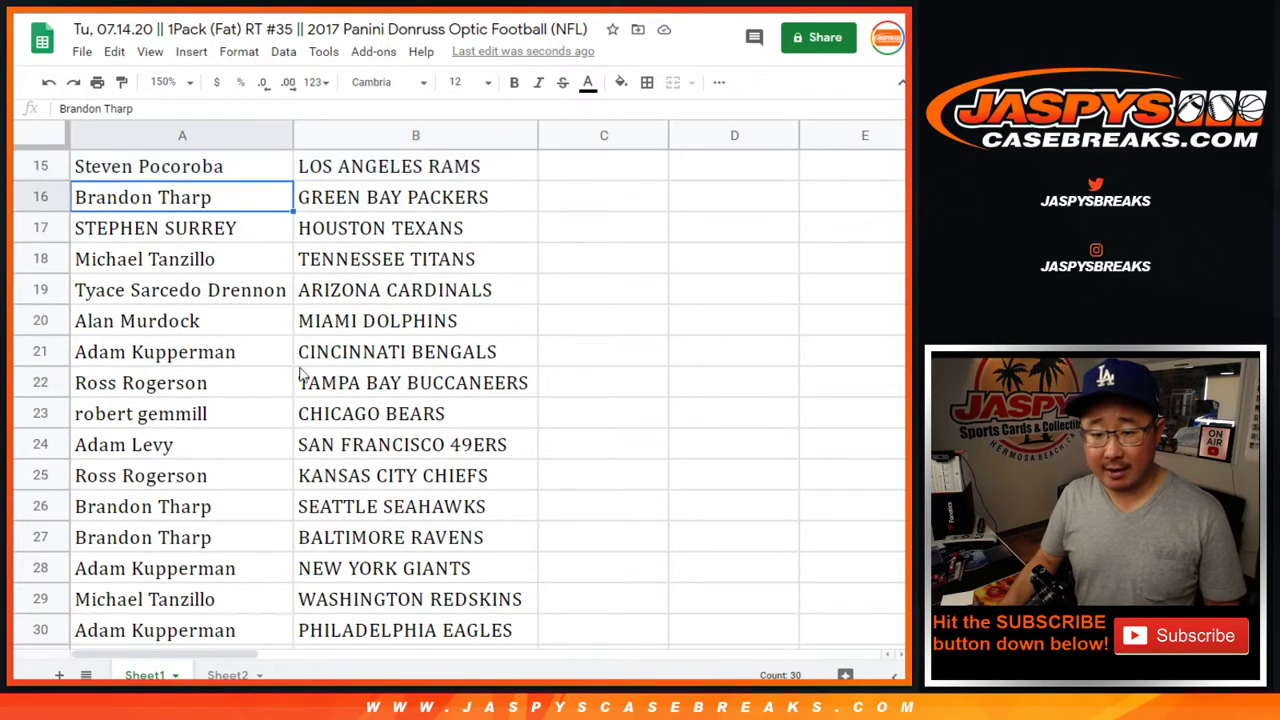
left_click(338, 626, "shift")
scroll(390, 490, "down", 2)
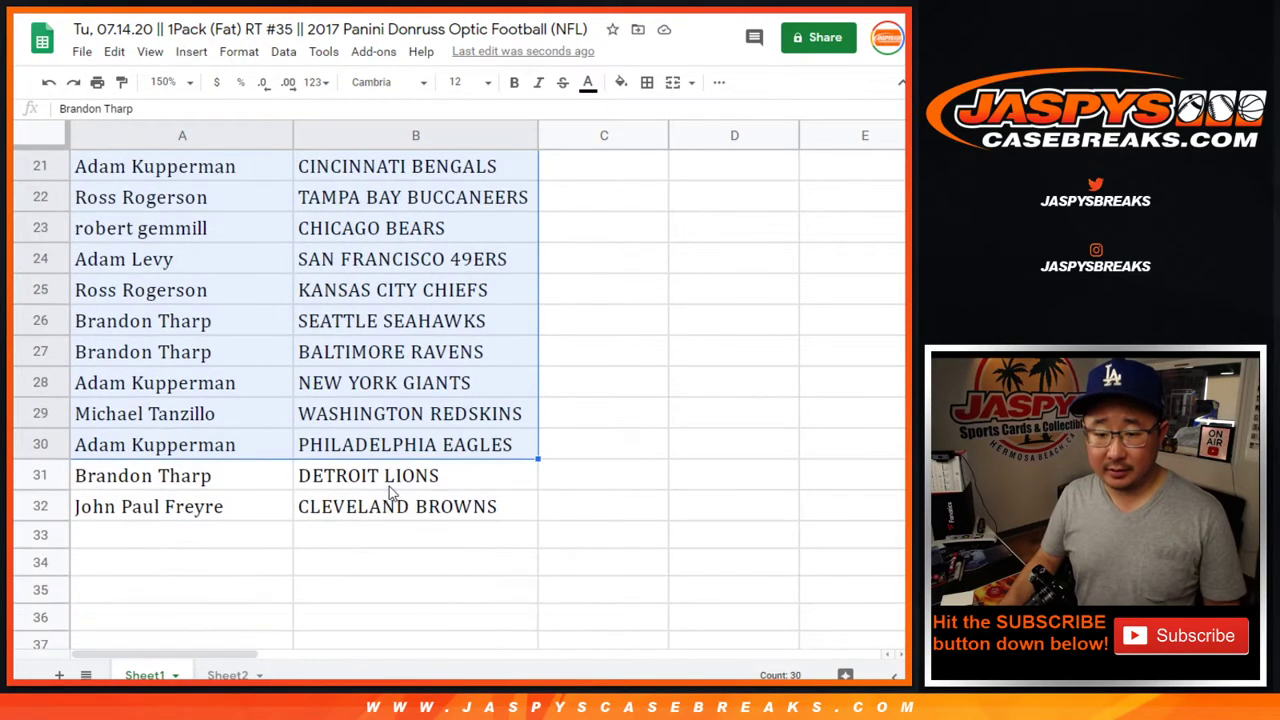
Zoom to 125% and check pairings such as Baltimore Ravens and Kansas City Chiefs
left_click(168, 82)
left_click(170, 223)
left_click(318, 312)
scroll(390, 358, "up", 5)
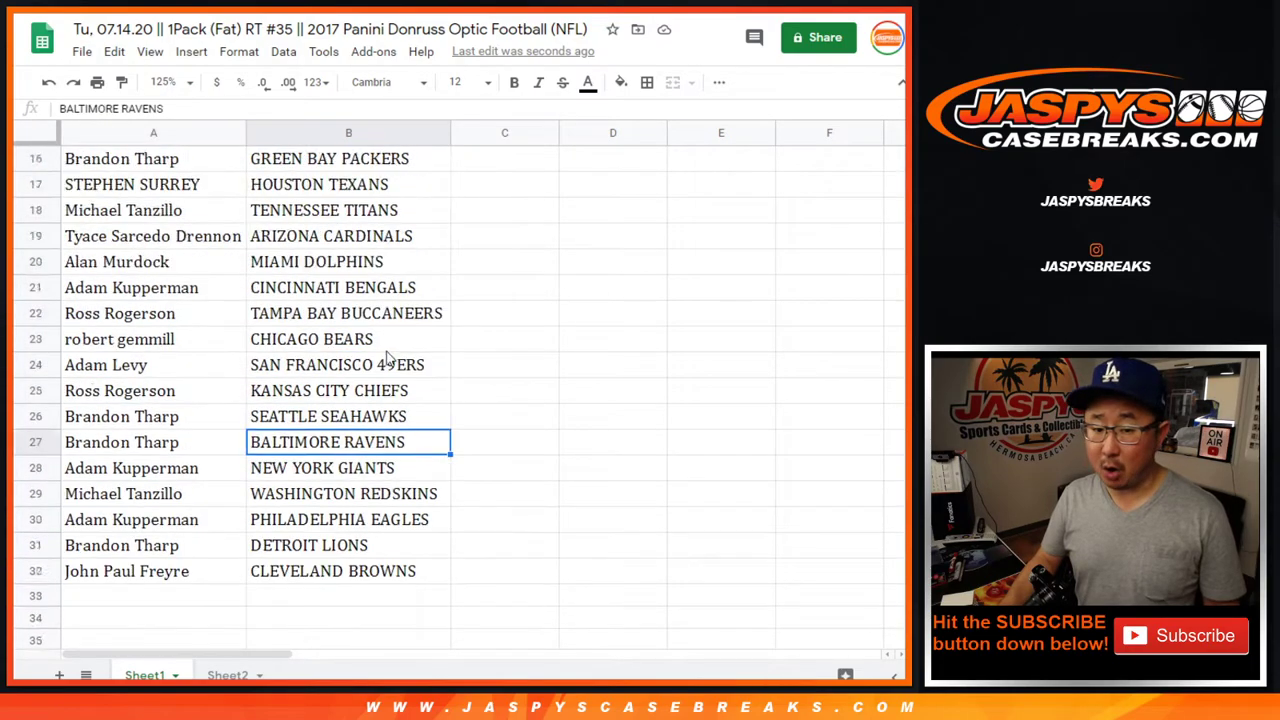
scroll(390, 358, "up", 2)
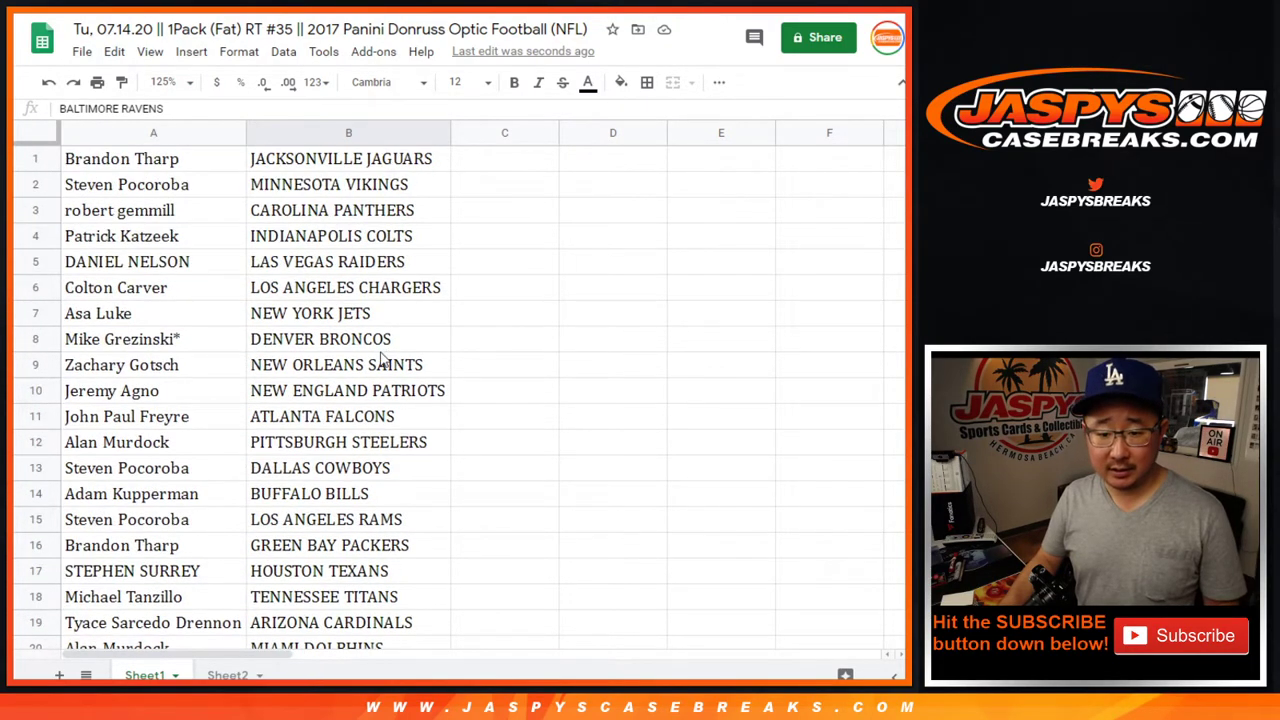
scroll(380, 320, "down", 5)
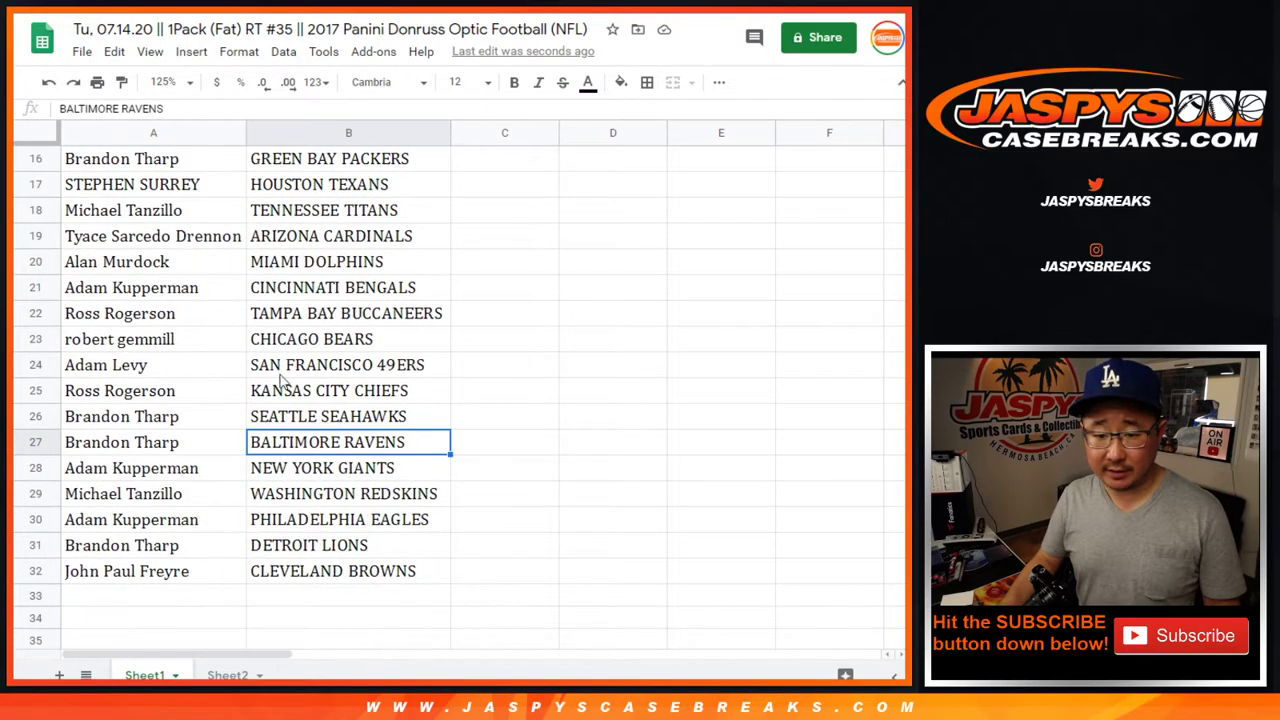
left_click(40, 391)
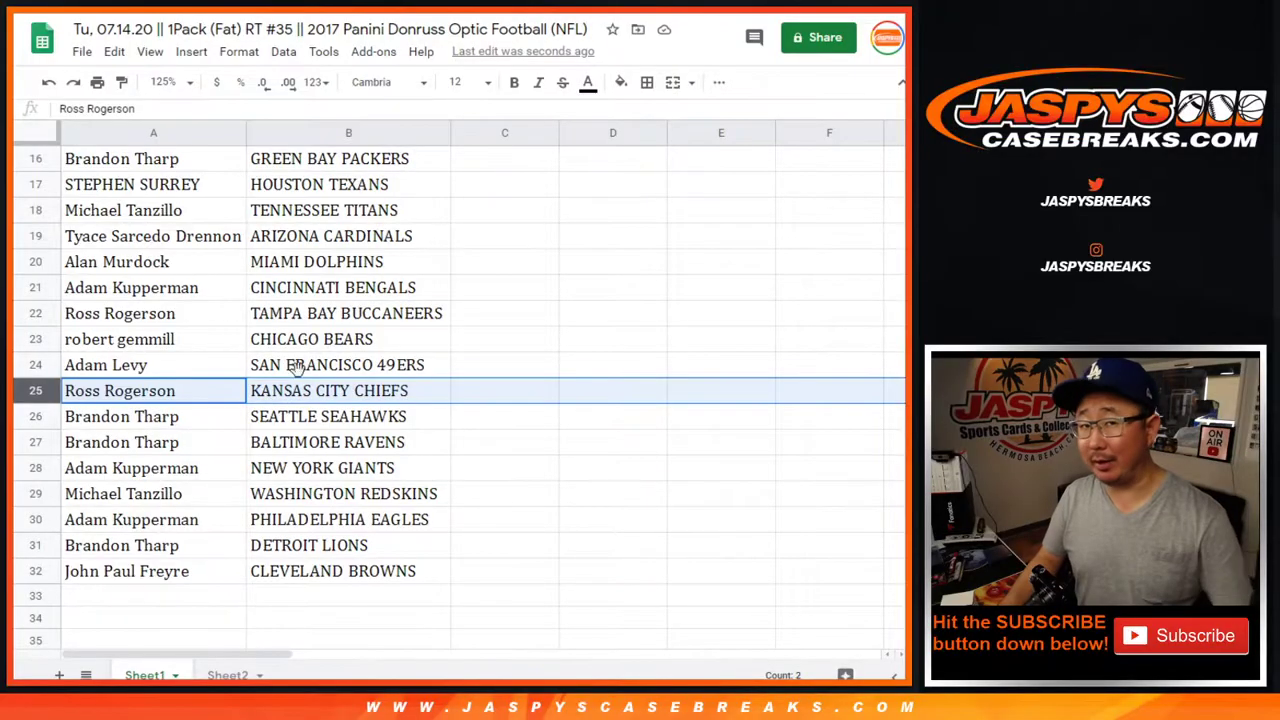
scroll(401, 327, "up", 5)
Set the sheet zoom to 80%, then to 75%
left_click(160, 81)
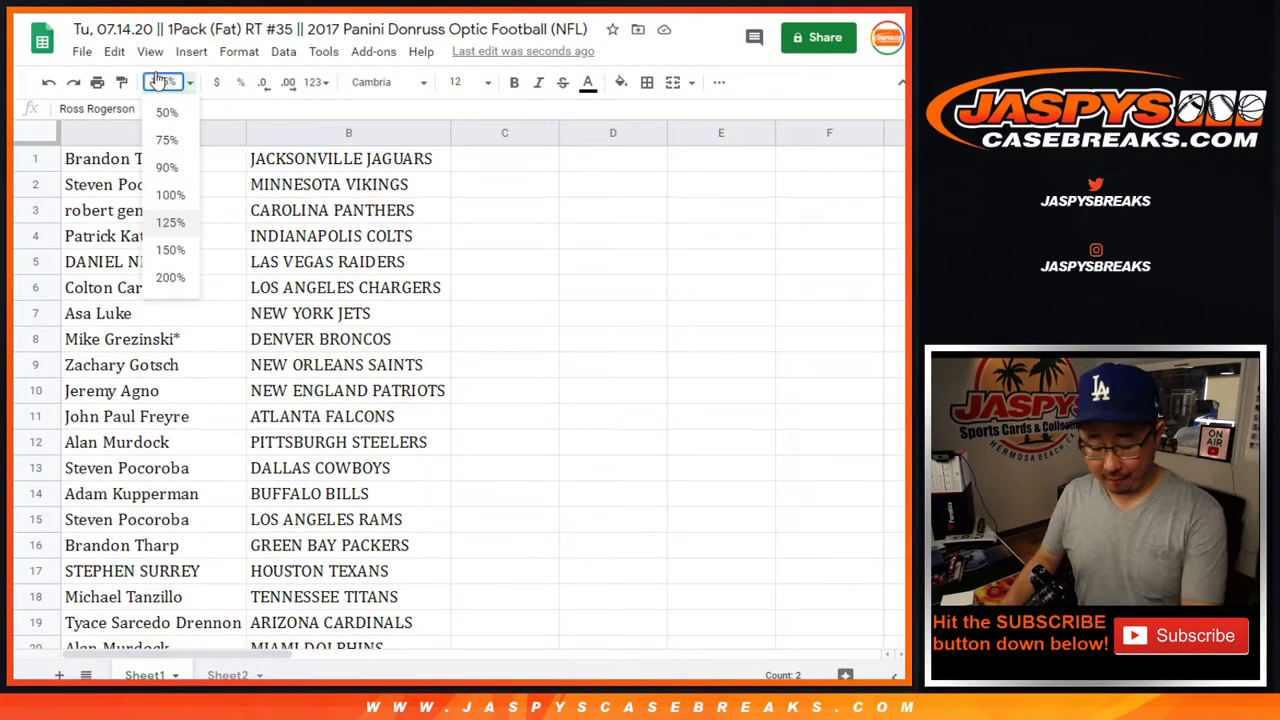
type("80")
key("Return")
left_click(164, 78)
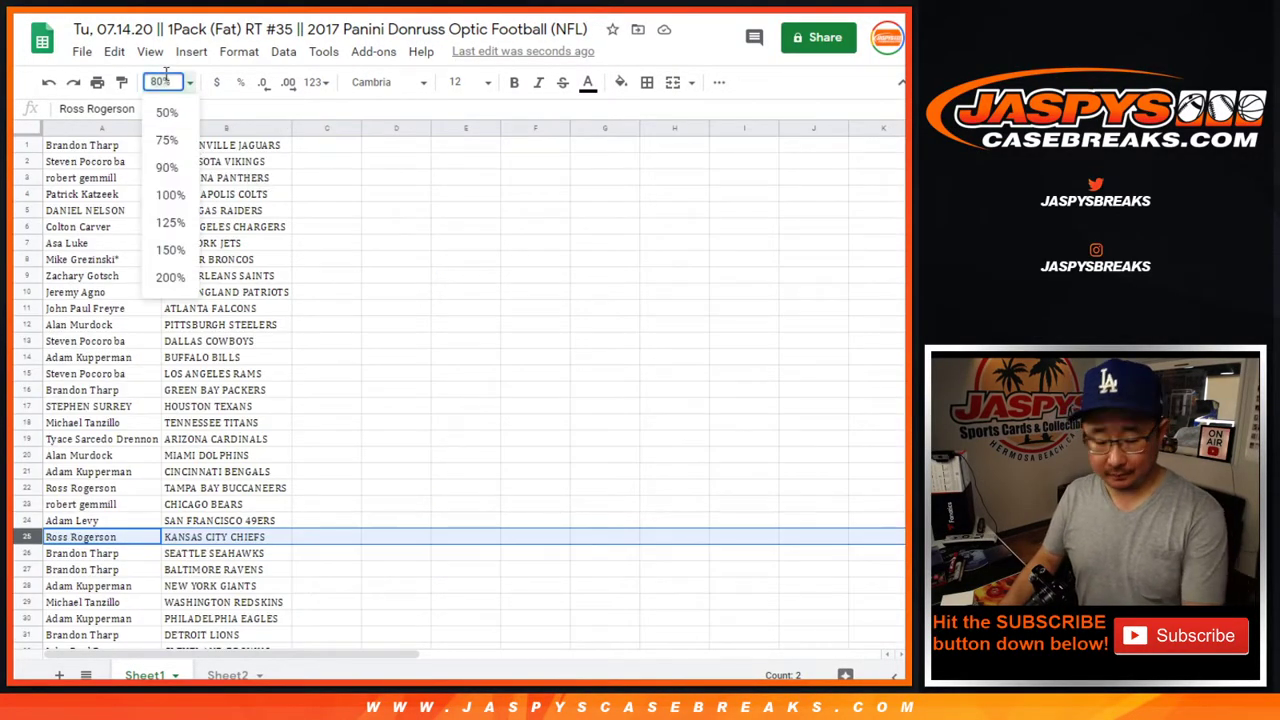
left_click(167, 139)
Sort the pairs A→Z by team name in column B and apply all borders
left_click(212, 127)
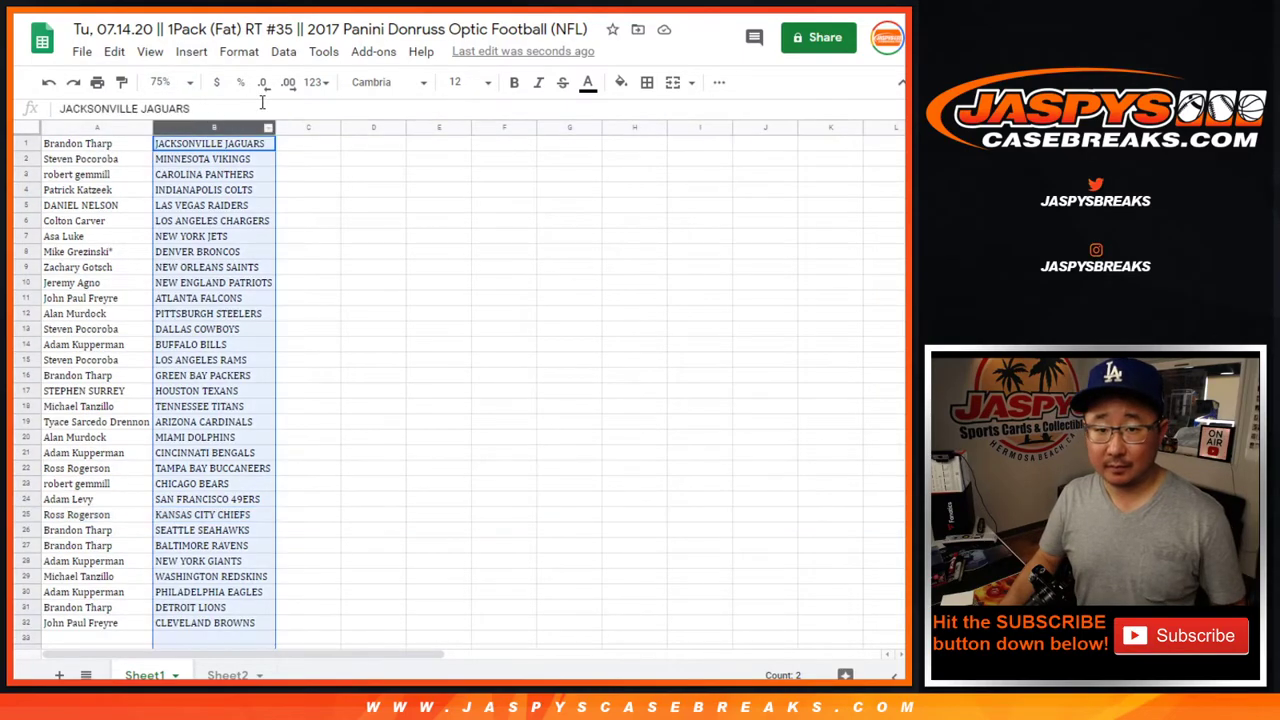
left_click(283, 51)
left_click(440, 82)
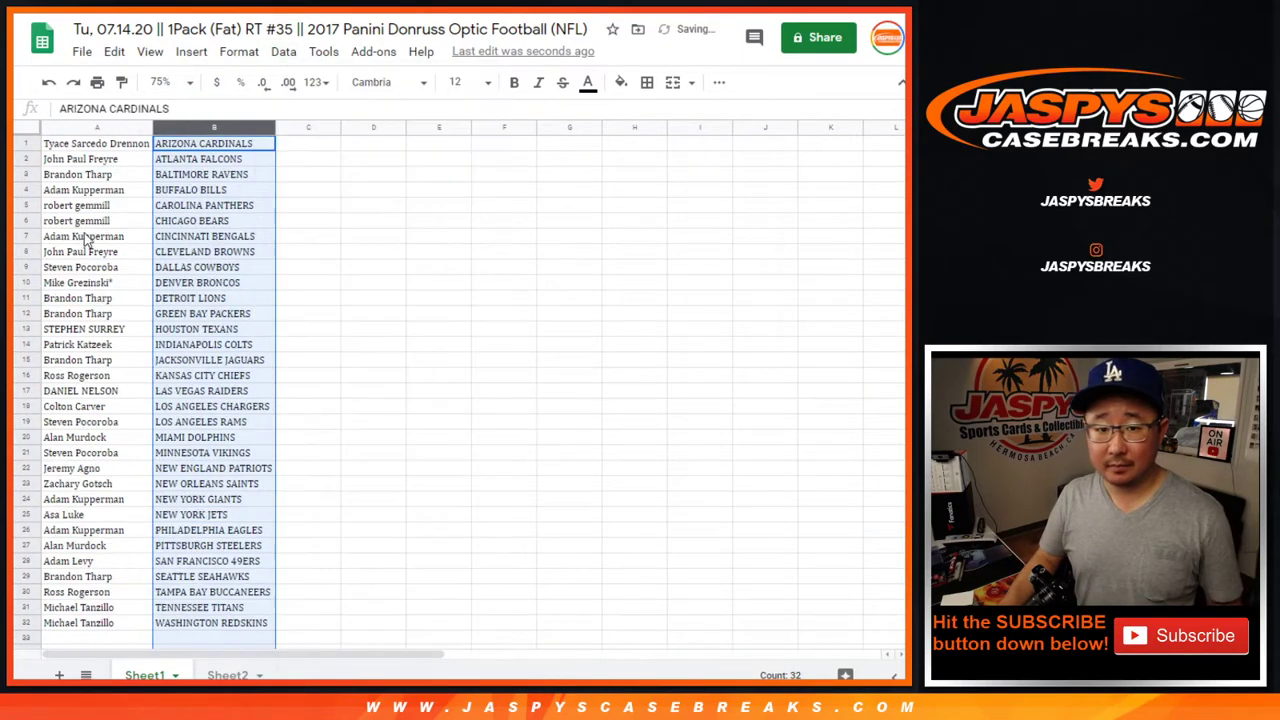
left_click(646, 84)
left_click(653, 117)
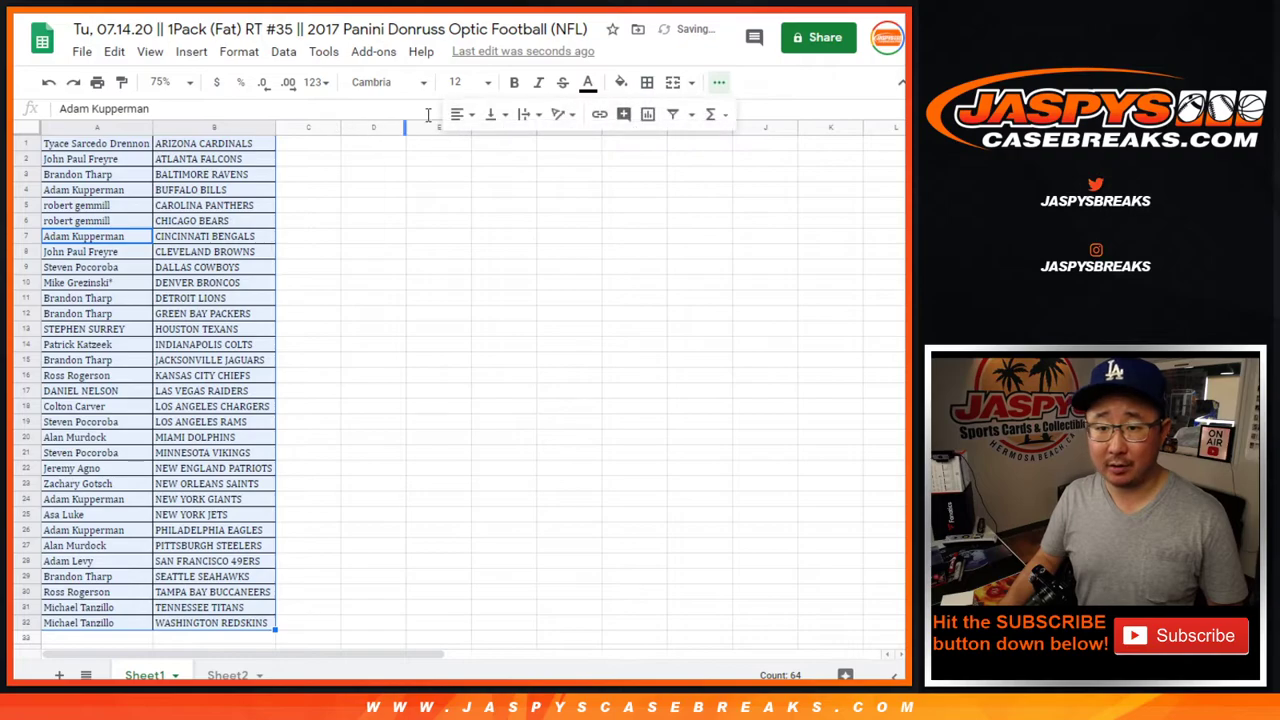
Print the list on one portrait page with the workbook title as the header
left_click(97, 82)
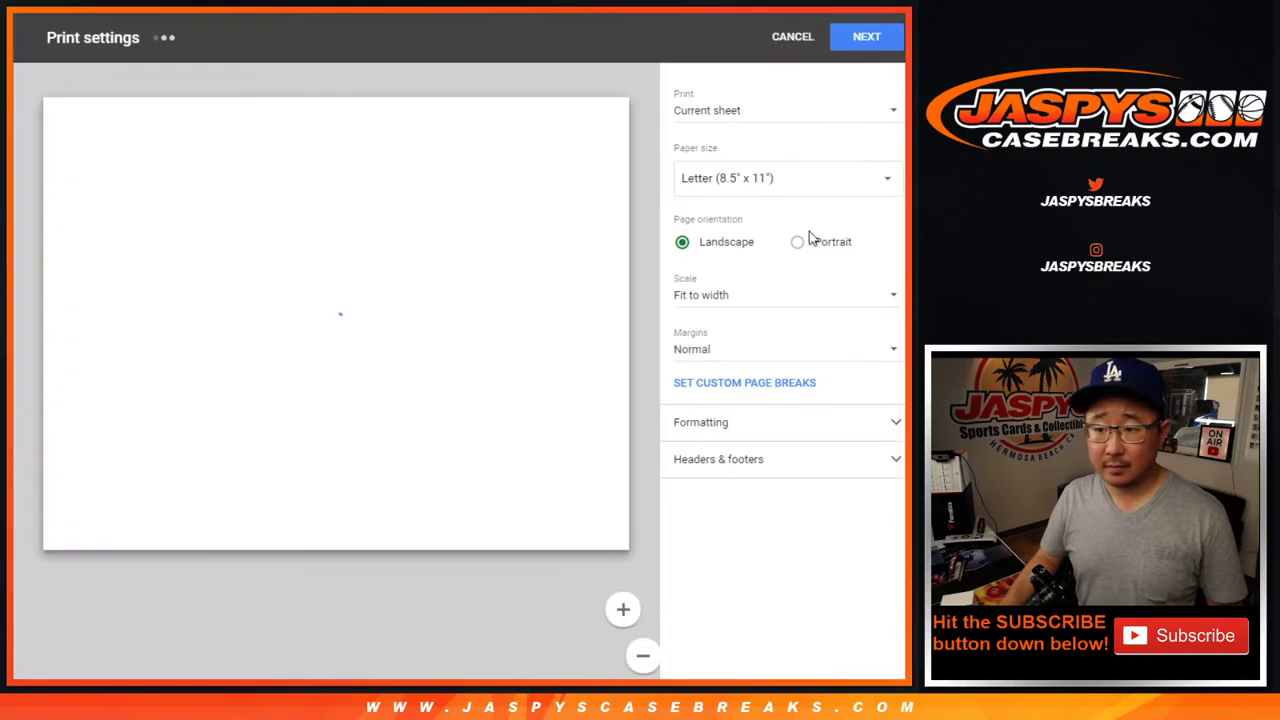
left_click(797, 242)
left_click(718, 462)
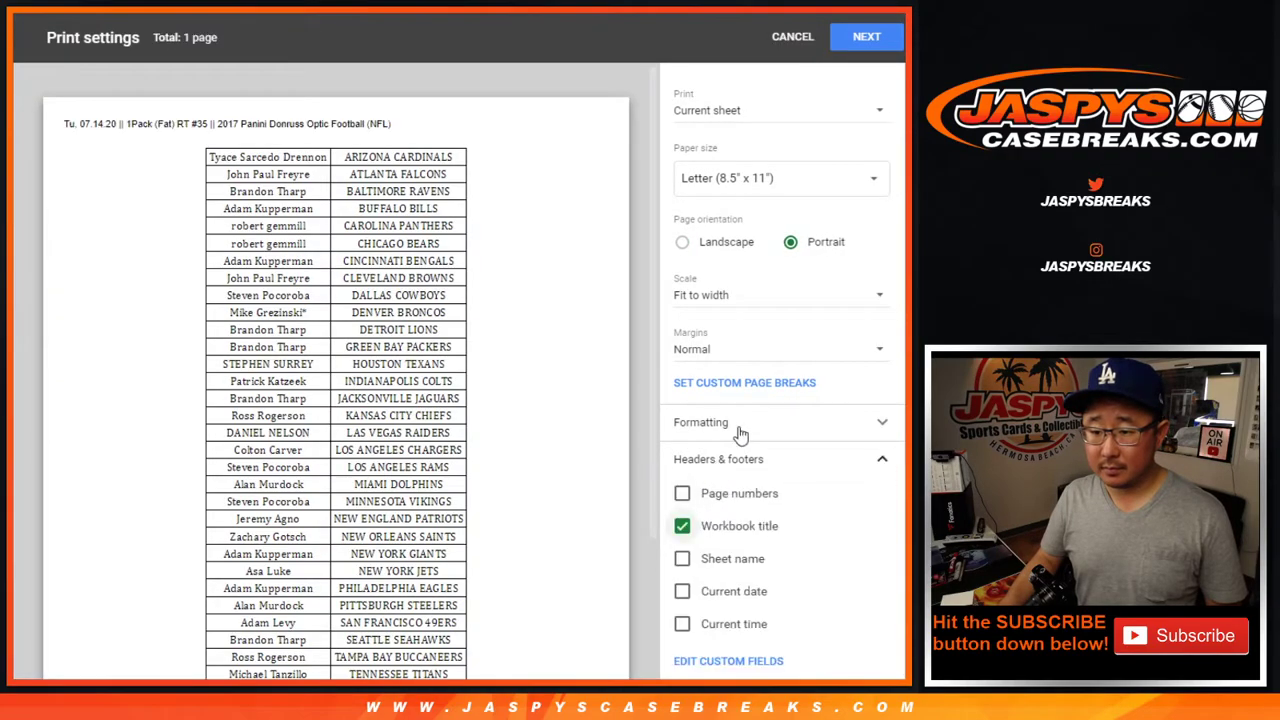
left_click(851, 40)
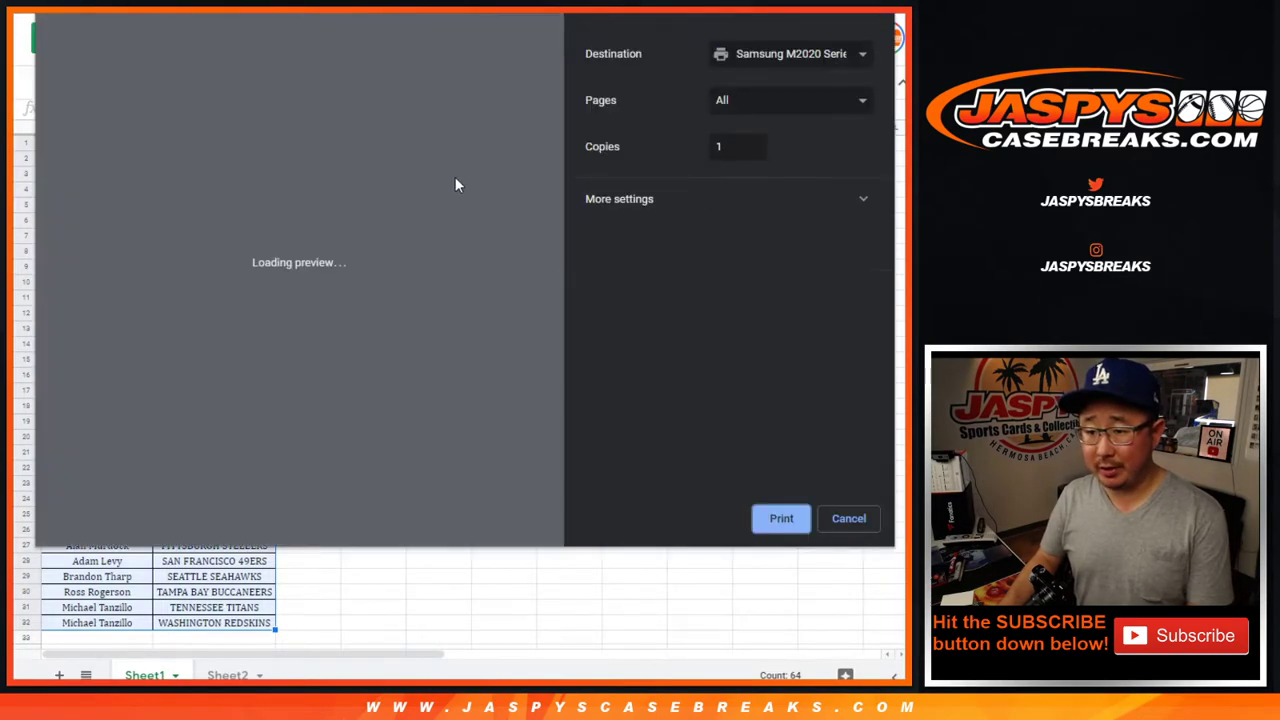
key("Return")
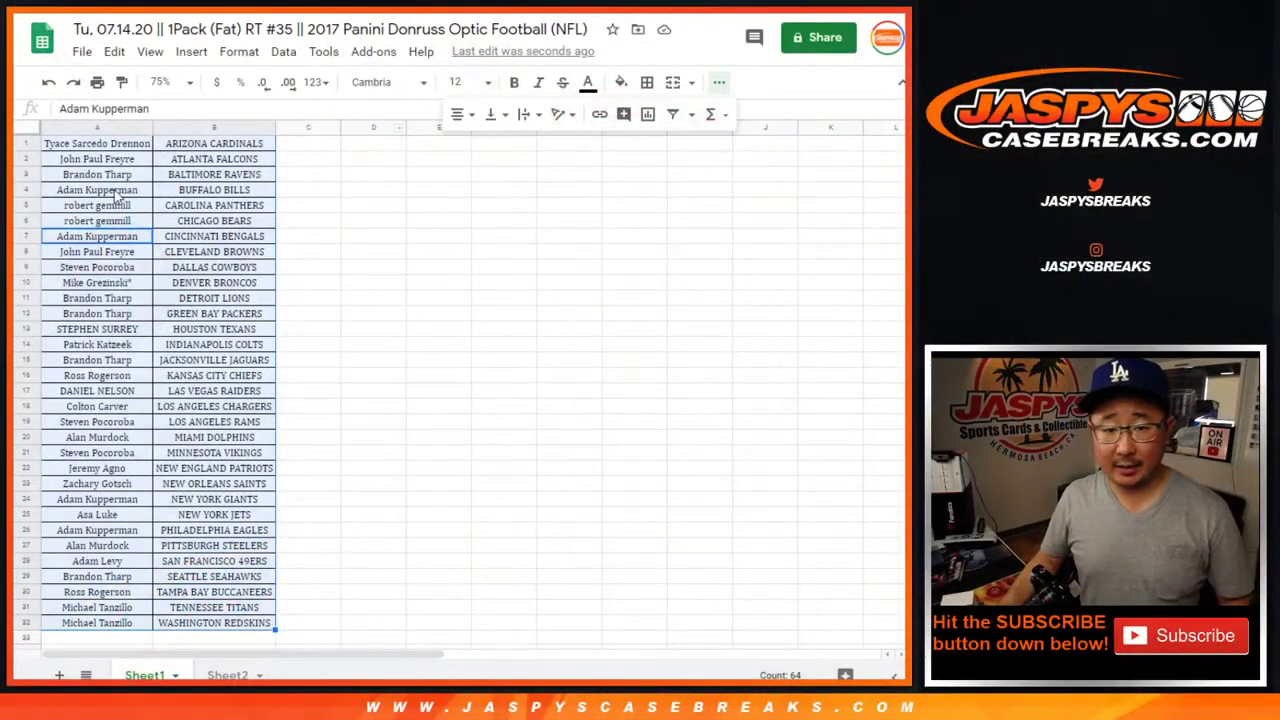
Paste the 32 customer names from column A into the List Randomizer
left_click(103, 147)
left_click(100, 622, "shift")
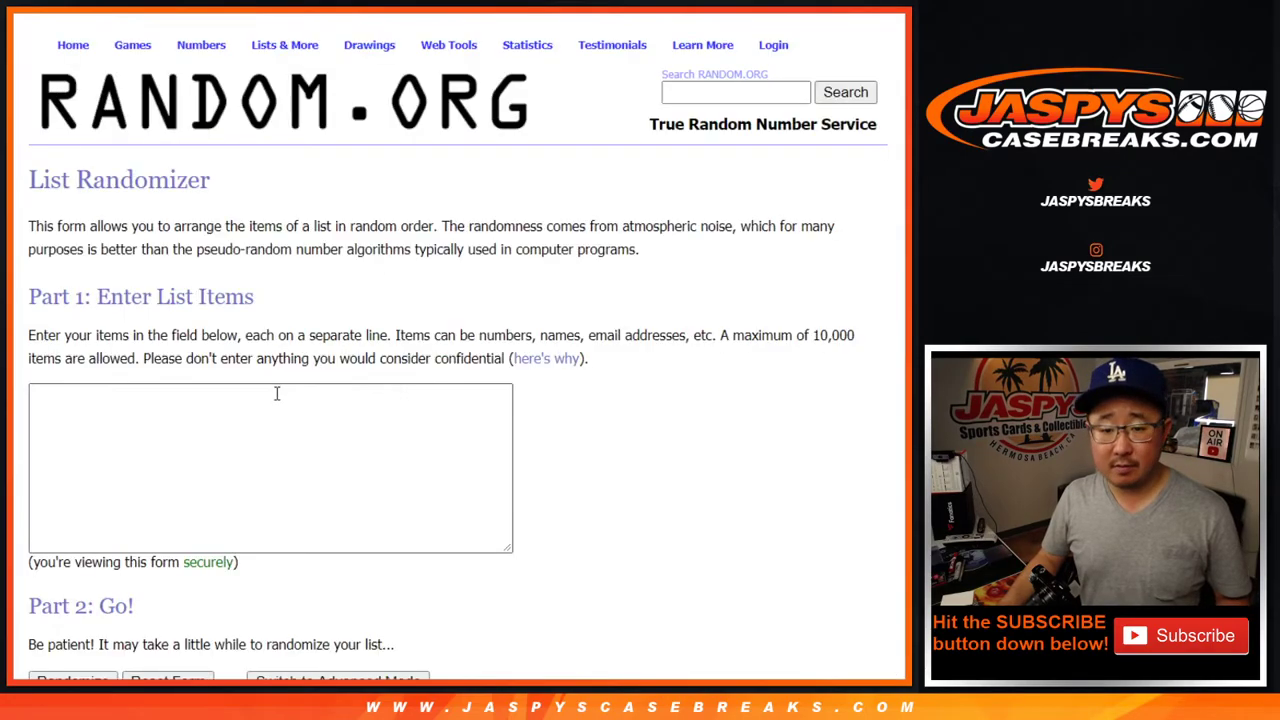
left_click(277, 391)
key("ctrl+v")
scroll(443, 463, "up", 10)
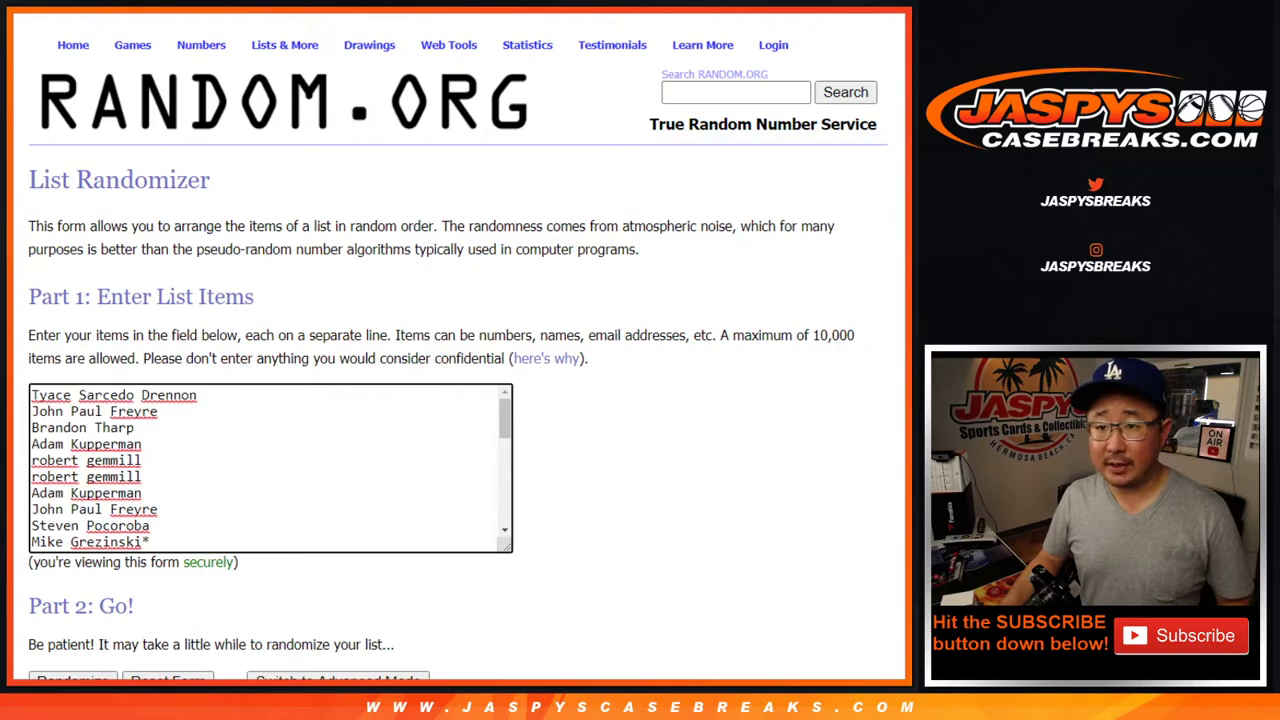
Open Sheet2 at 125% zoom with cell A1 selected
key("ctrl+Tab")
left_click(228, 675)
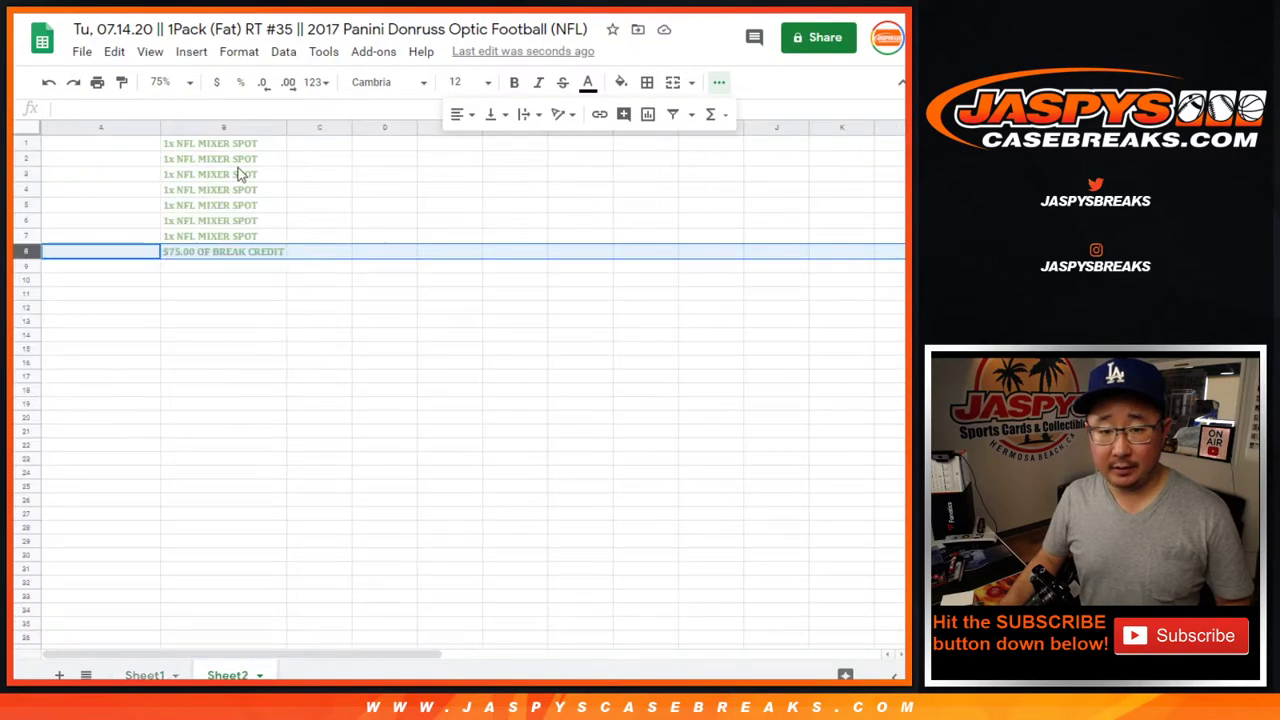
left_click(165, 82)
left_click(172, 222)
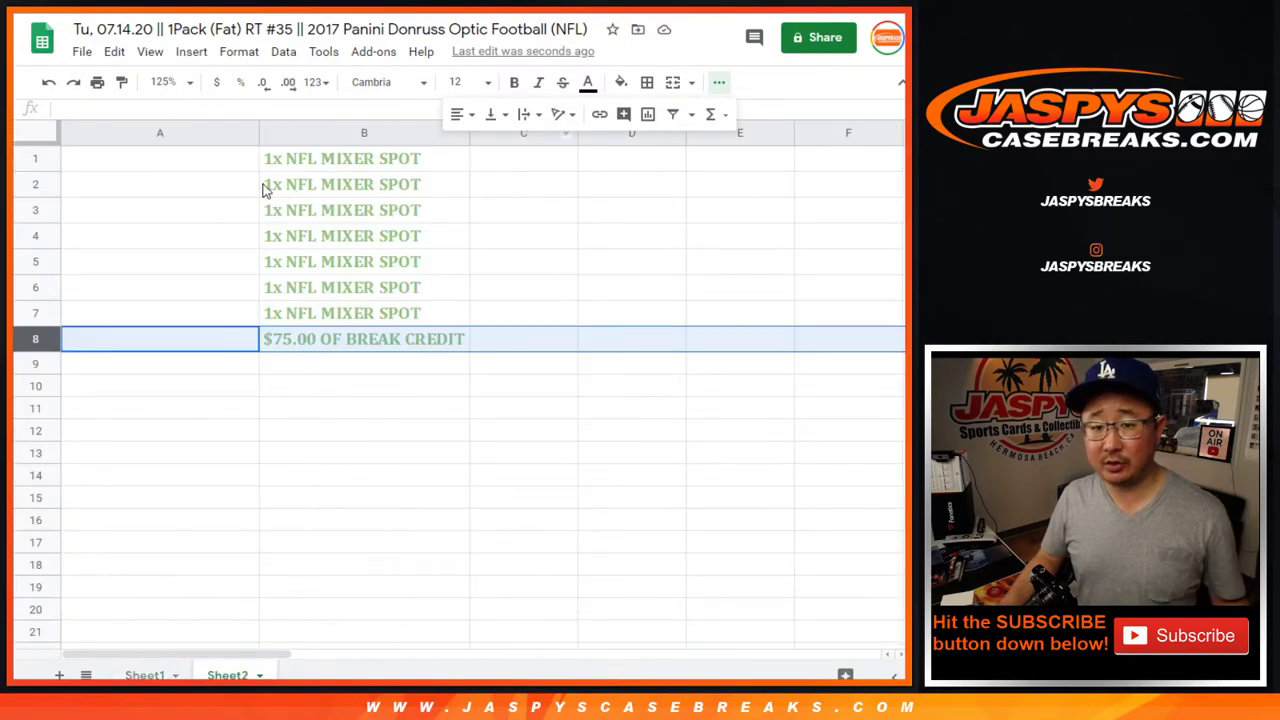
key("ctrl+Home")
Roll two dice in the Dice Roller, getting 6 and 3, and return to the List Randomizer
key("ctrl+Tab")
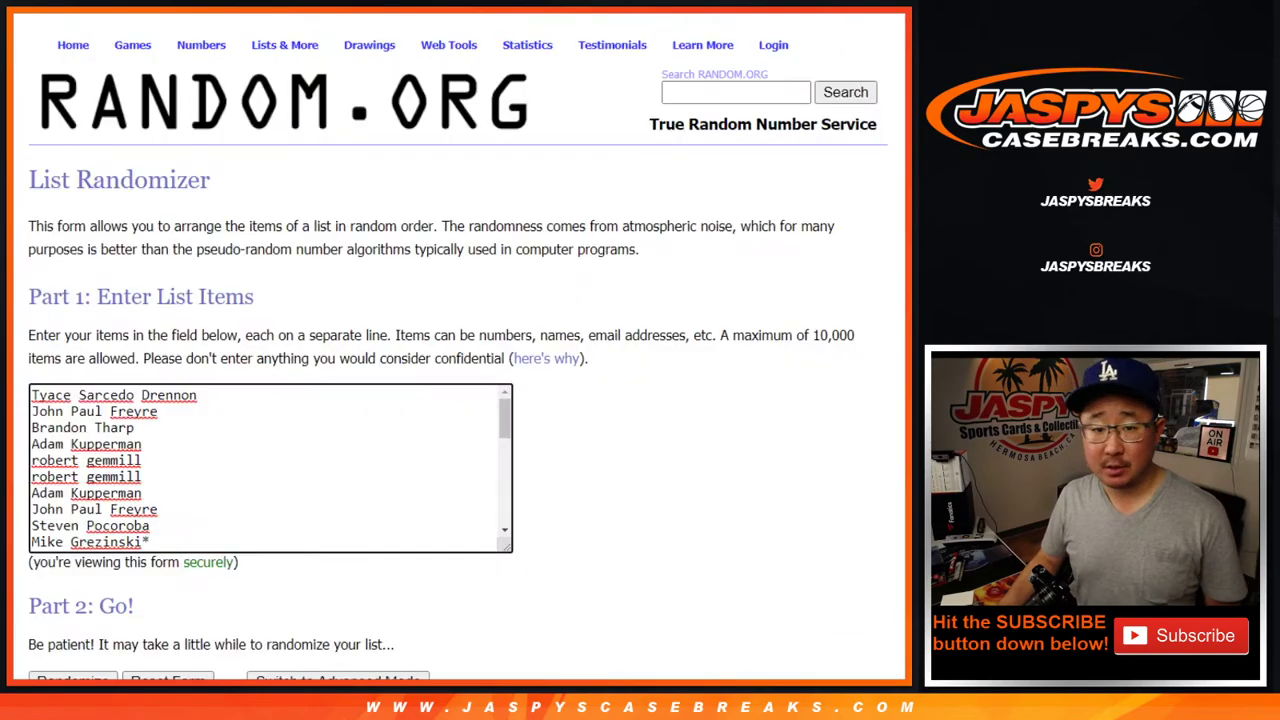
key("ctrl+Tab")
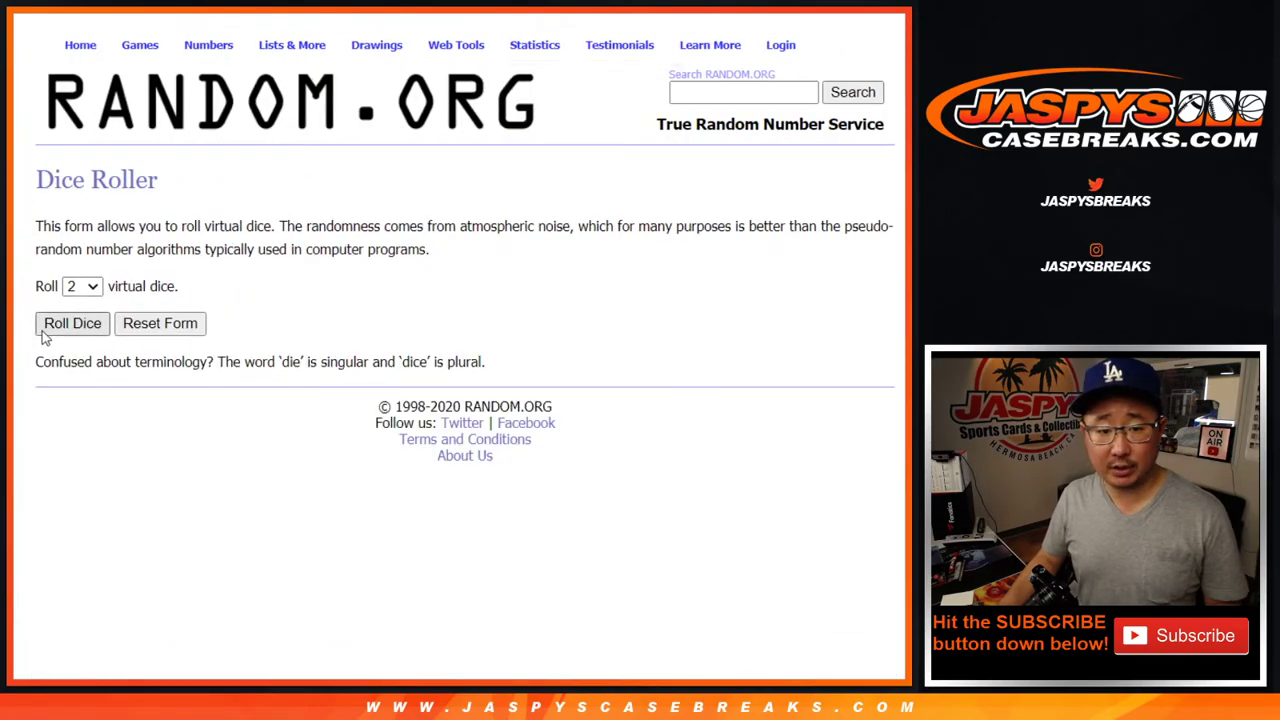
left_click(42, 332)
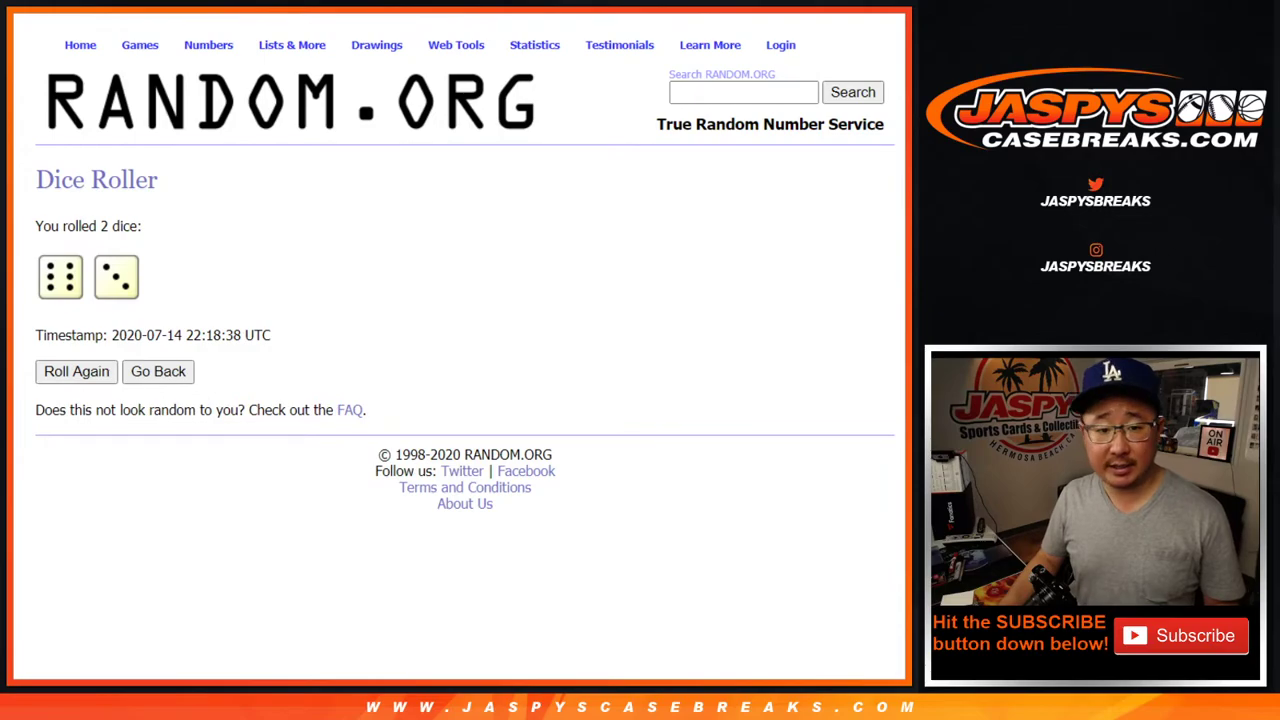
key("ctrl+shift+Tab")
scroll(59, 569, "down", 2)
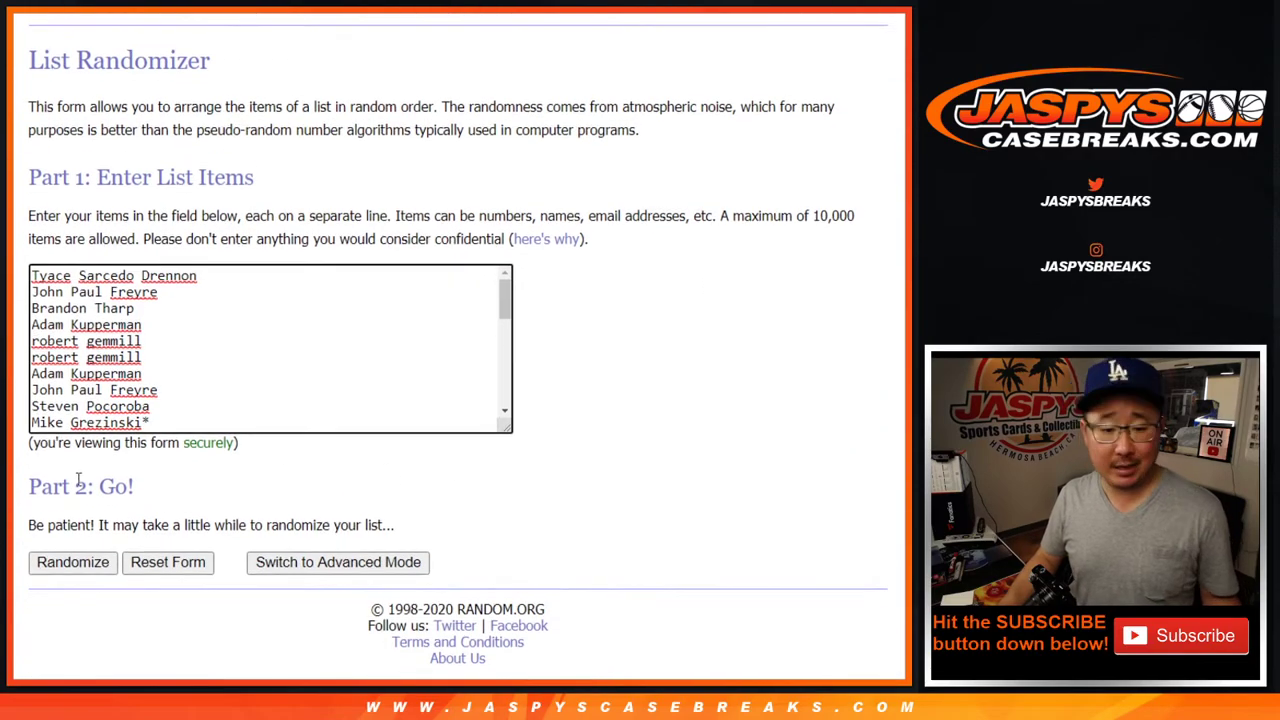
Shuffle the customer list nine times to match the dice total of 9
left_click(52, 563)
scroll(47, 566, "up", 5)
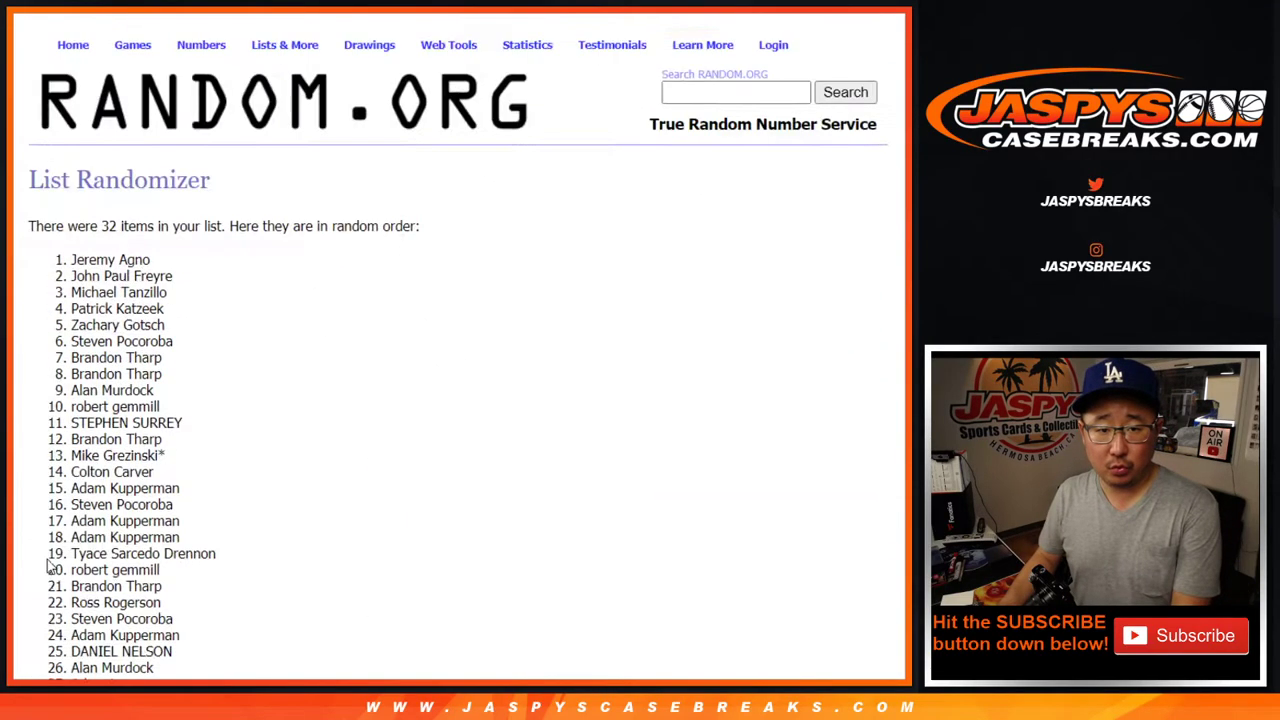
scroll(47, 566, "down", 4)
left_click(47, 562)
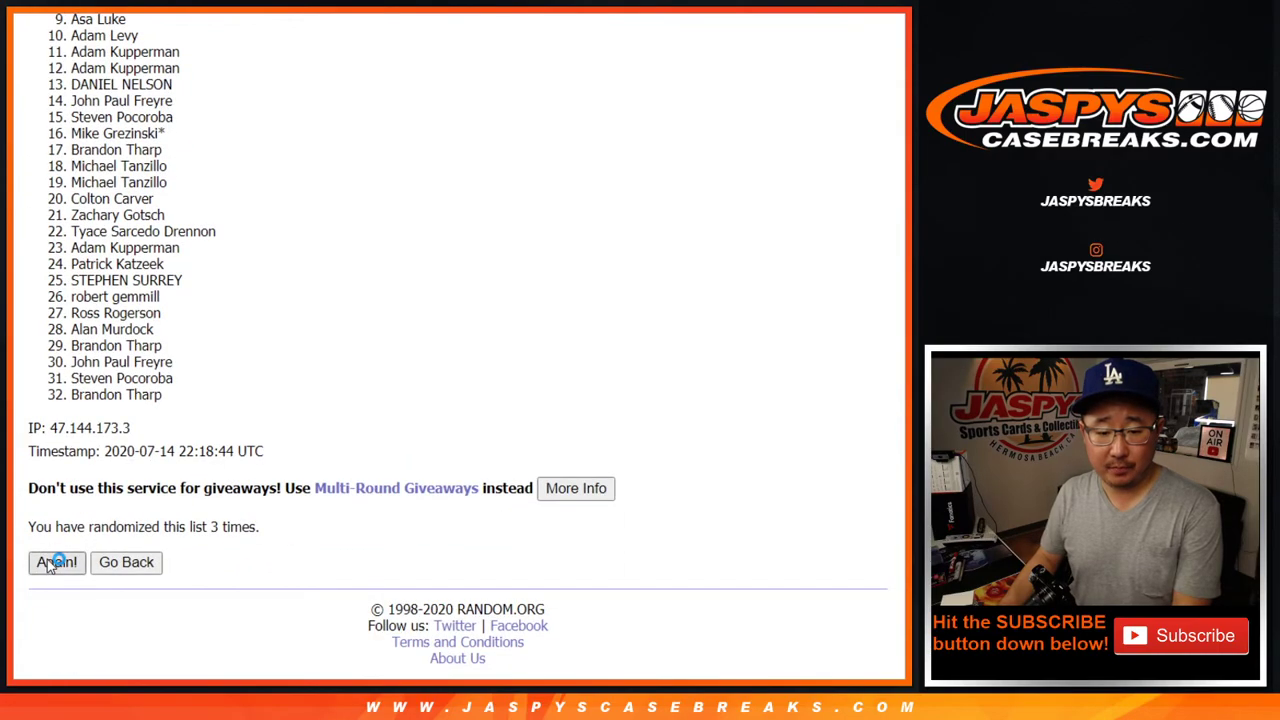
left_click(47, 562)
left_click(47, 562)
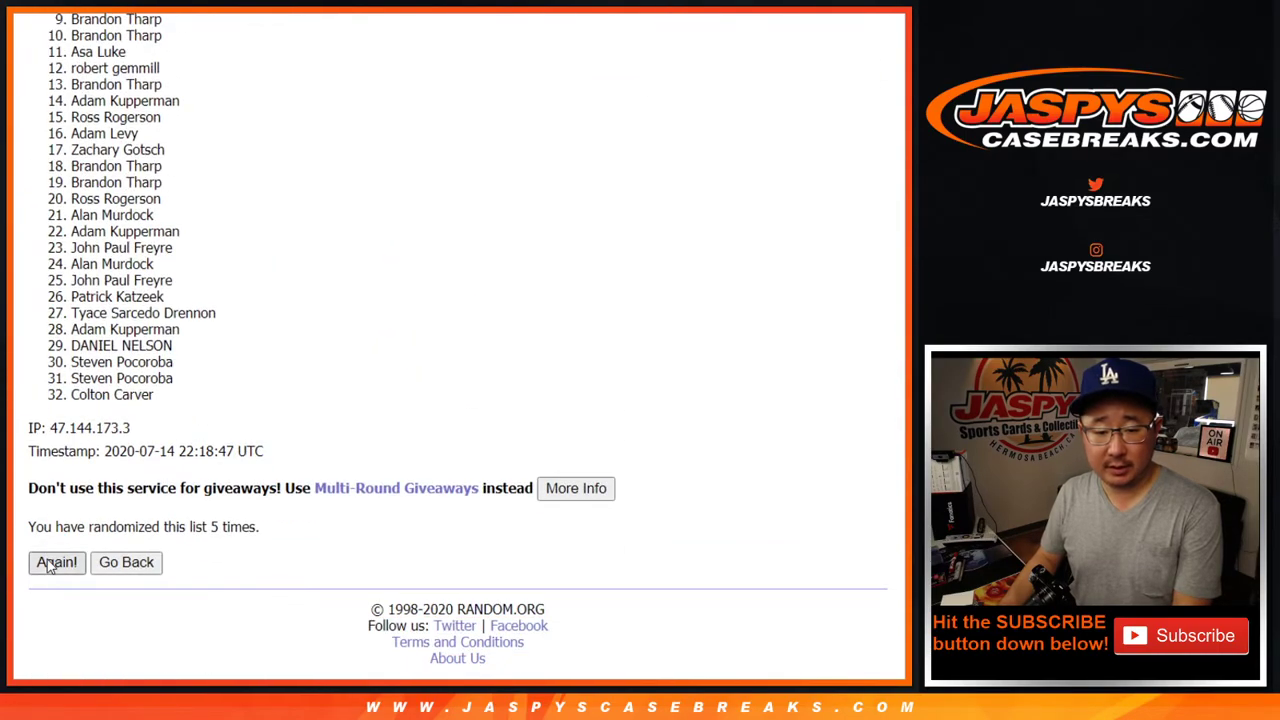
left_click(47, 562)
left_click(47, 562)
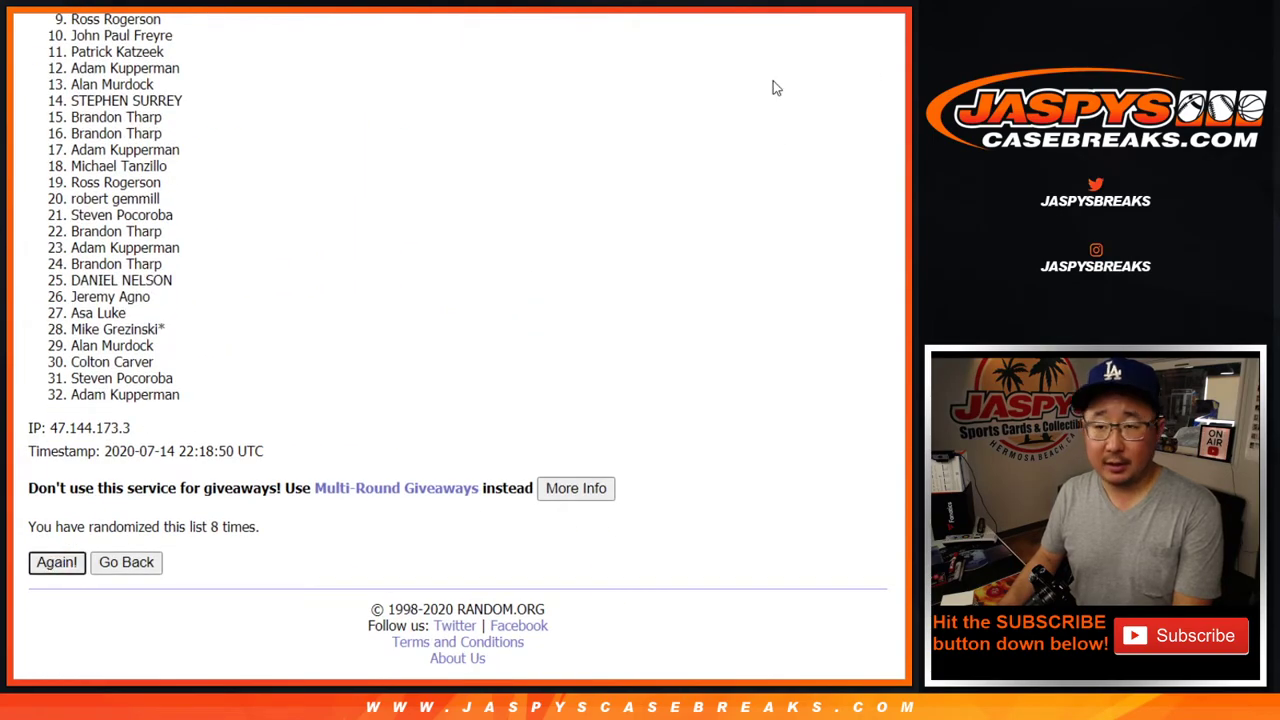
key("Return")
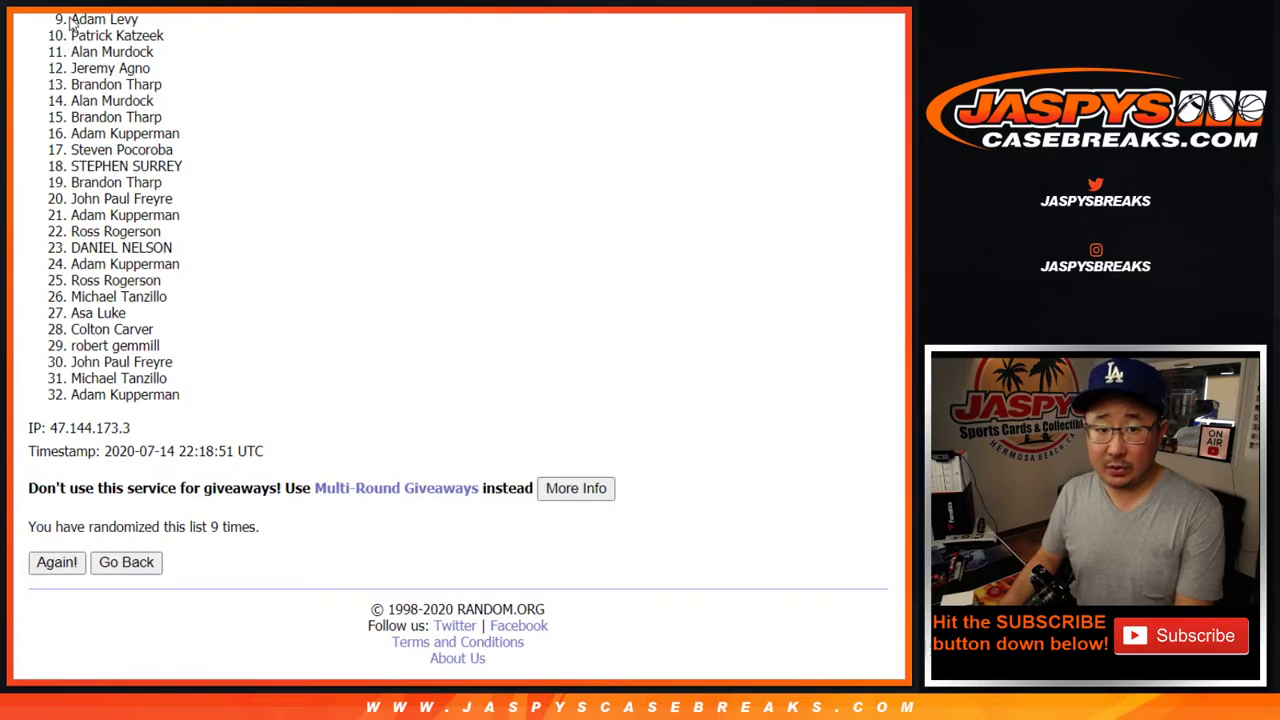
Select all 32 names in the final shuffled order
mouse_move(70, 21)
left_mouse_down()
mouse_move(171, 246)
mouse_move(214, 403)
left_mouse_up()
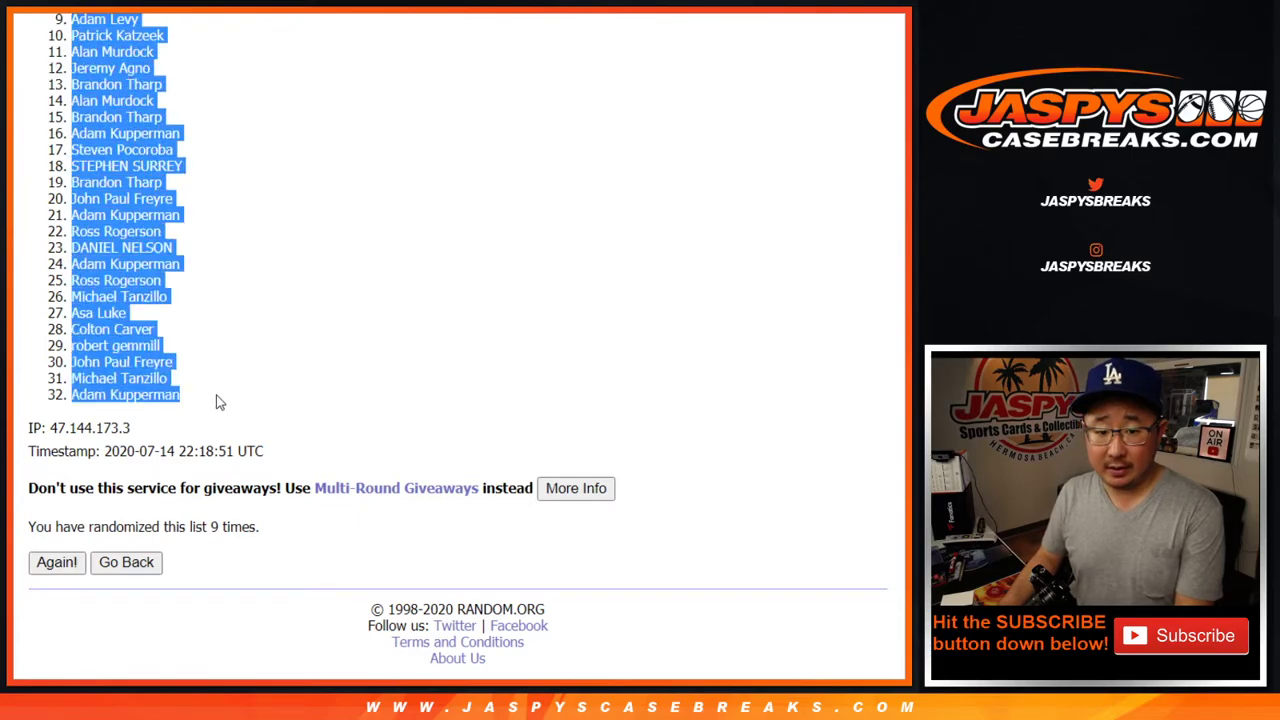
left_click(322, 347)
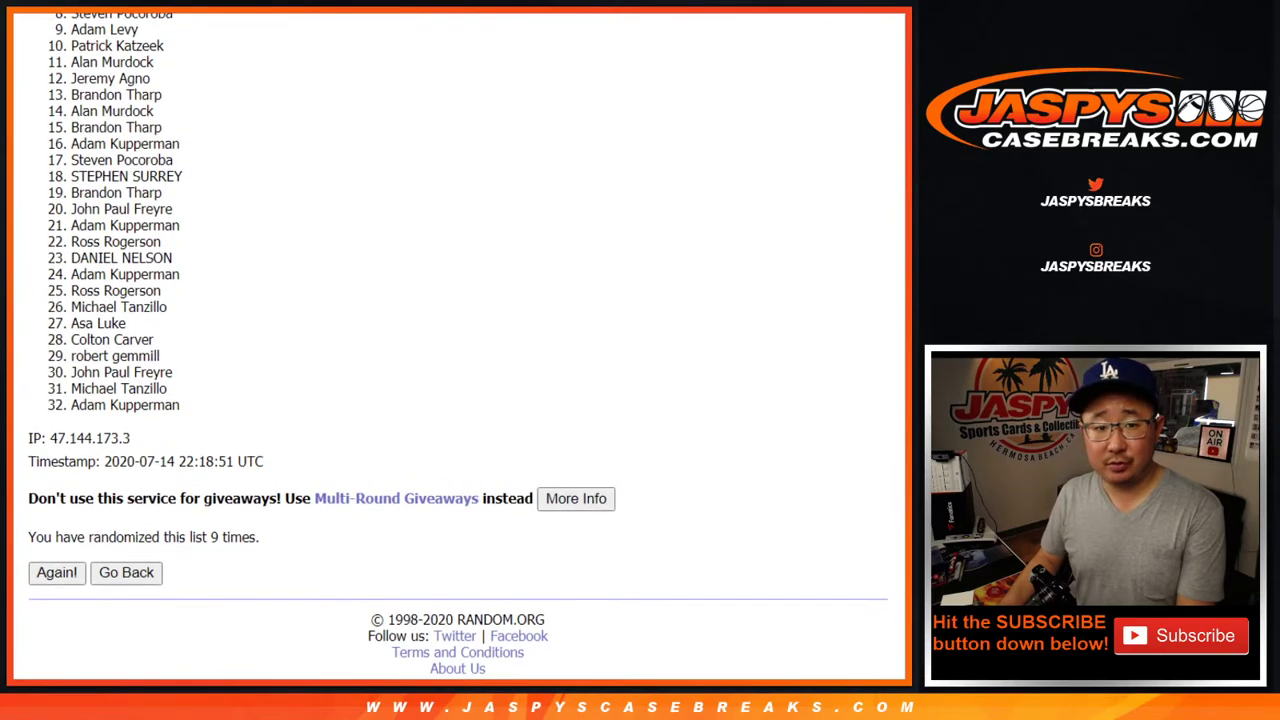
scroll(458, 346, "up", 1)
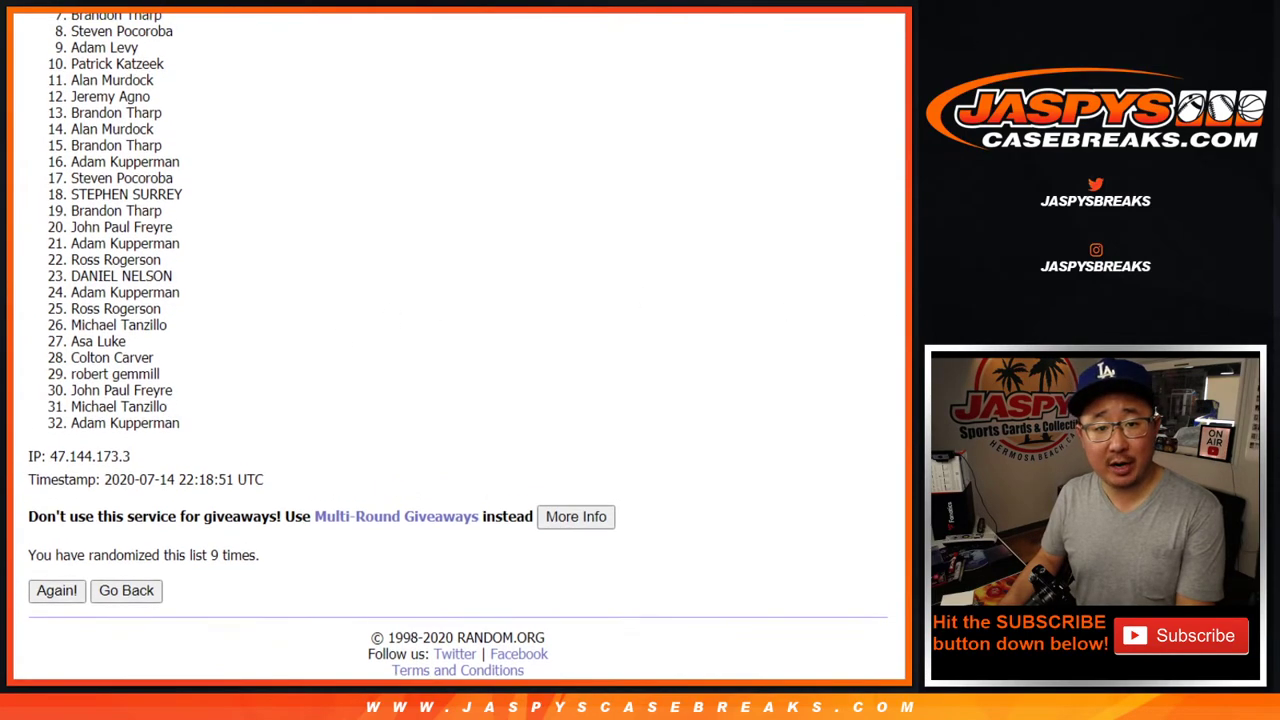
scroll(458, 346, "up", 1)
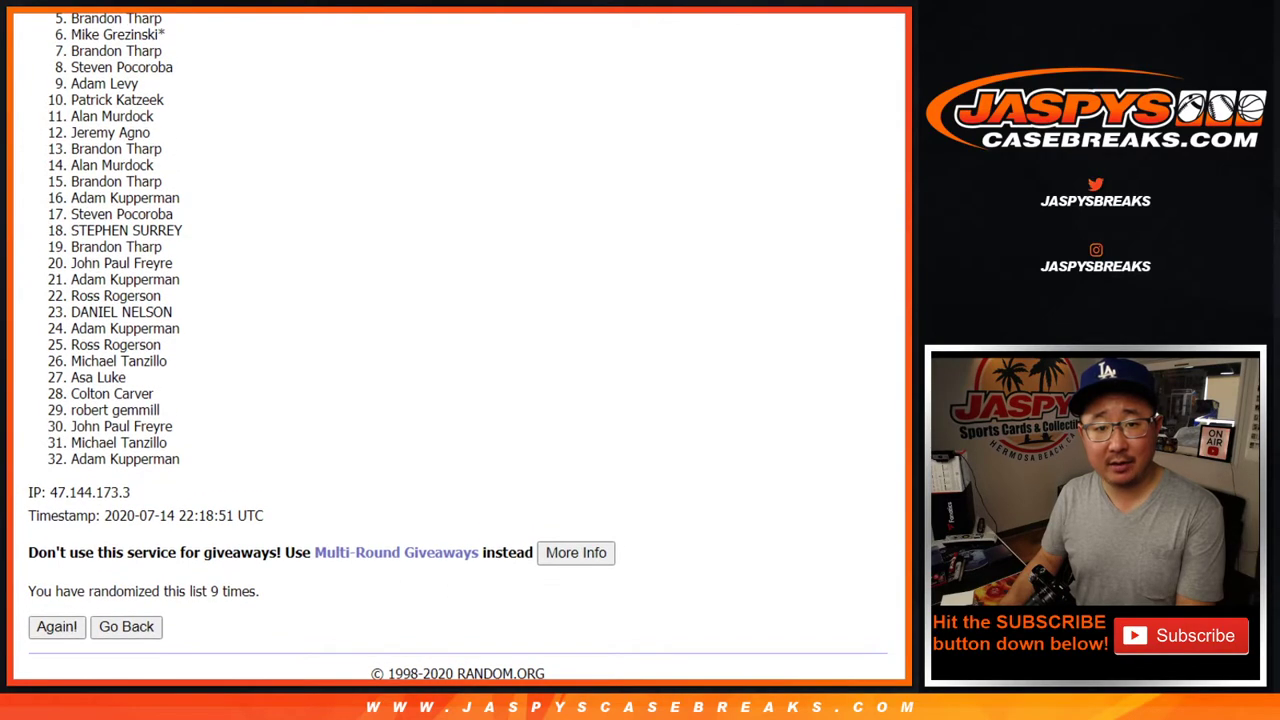
scroll(291, 143, "up", 1)
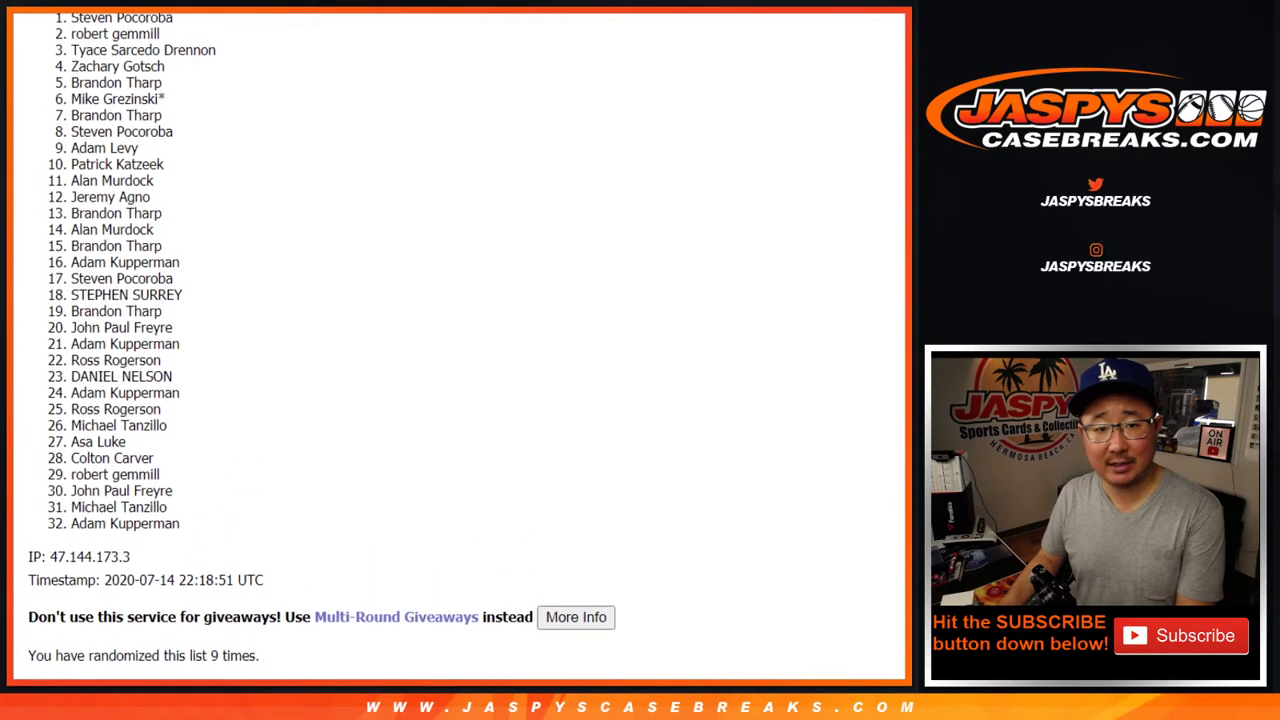
mouse_move(73, 20)
left_mouse_down()
mouse_move(175, 105)
mouse_move(224, 350)
mouse_move(225, 537)
left_mouse_up()
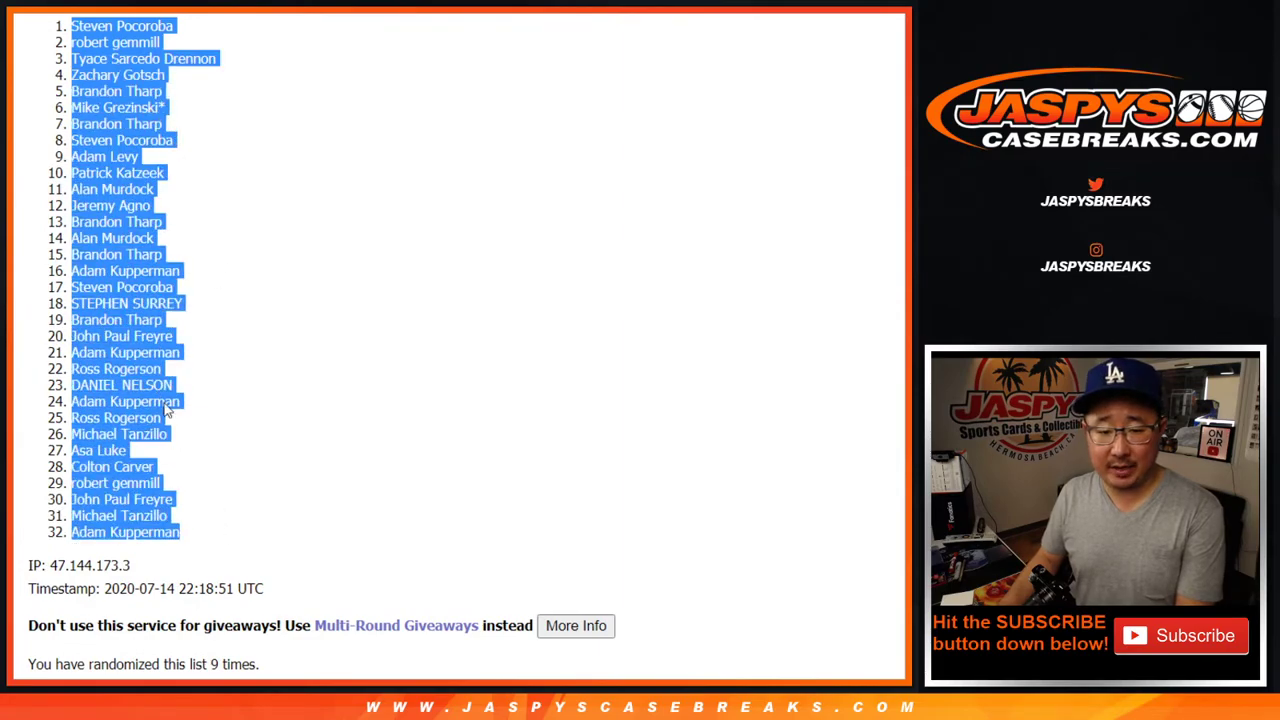
Paste the shuffled customer names into column A of Sheet2
key("ctrl+Tab")
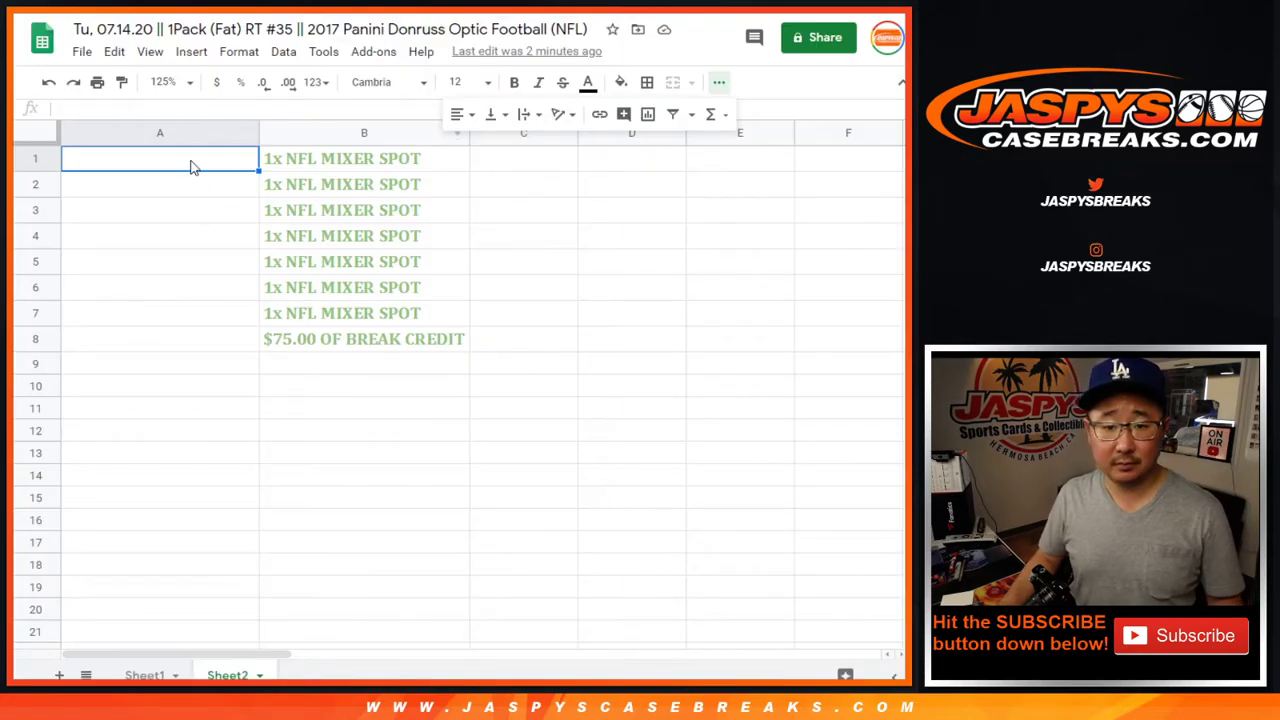
right_click(193, 166)
left_click(225, 133)
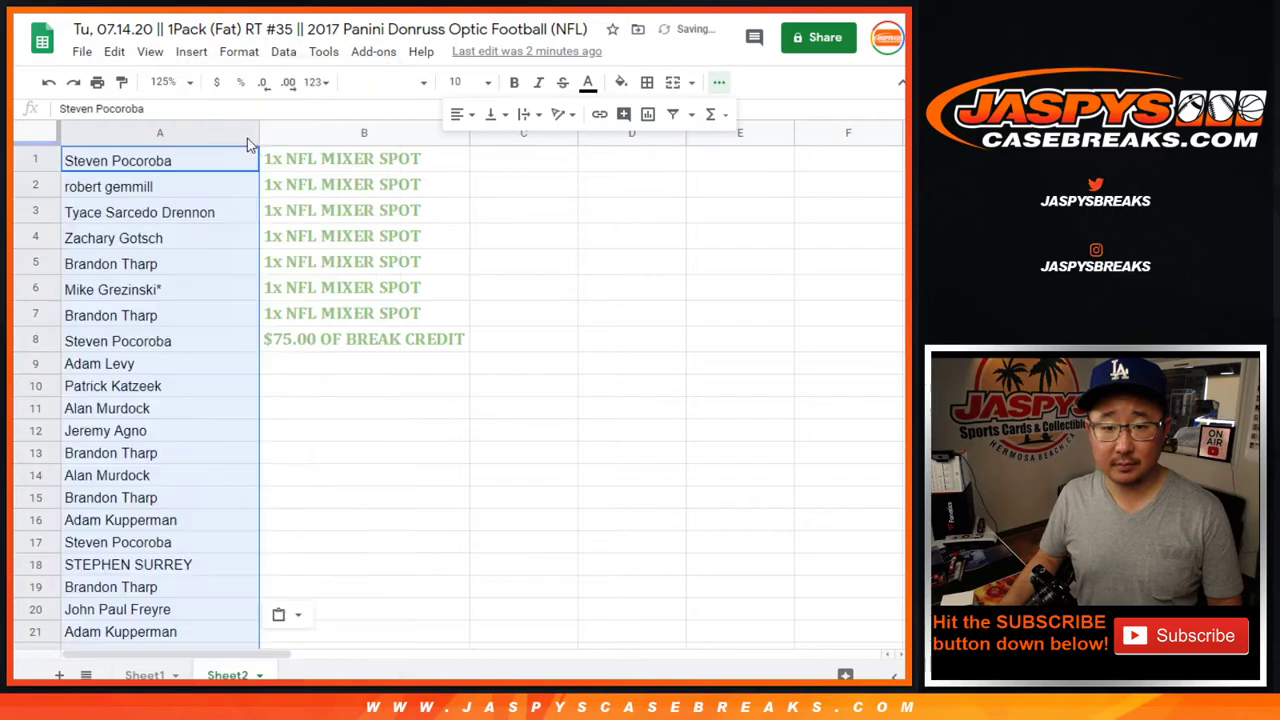
Set the top eight names to Cambria size 12 and autofit column A
left_click(455, 82)
left_click(463, 277)
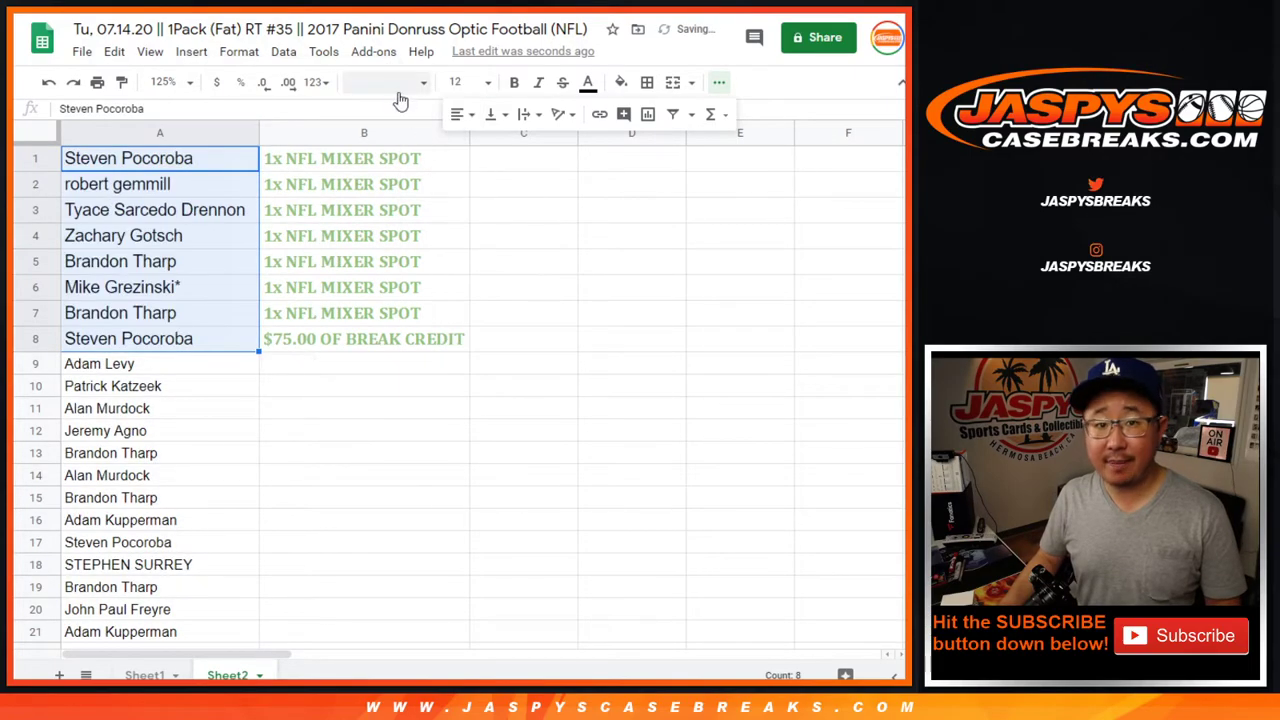
left_click(399, 92)
left_click(406, 251)
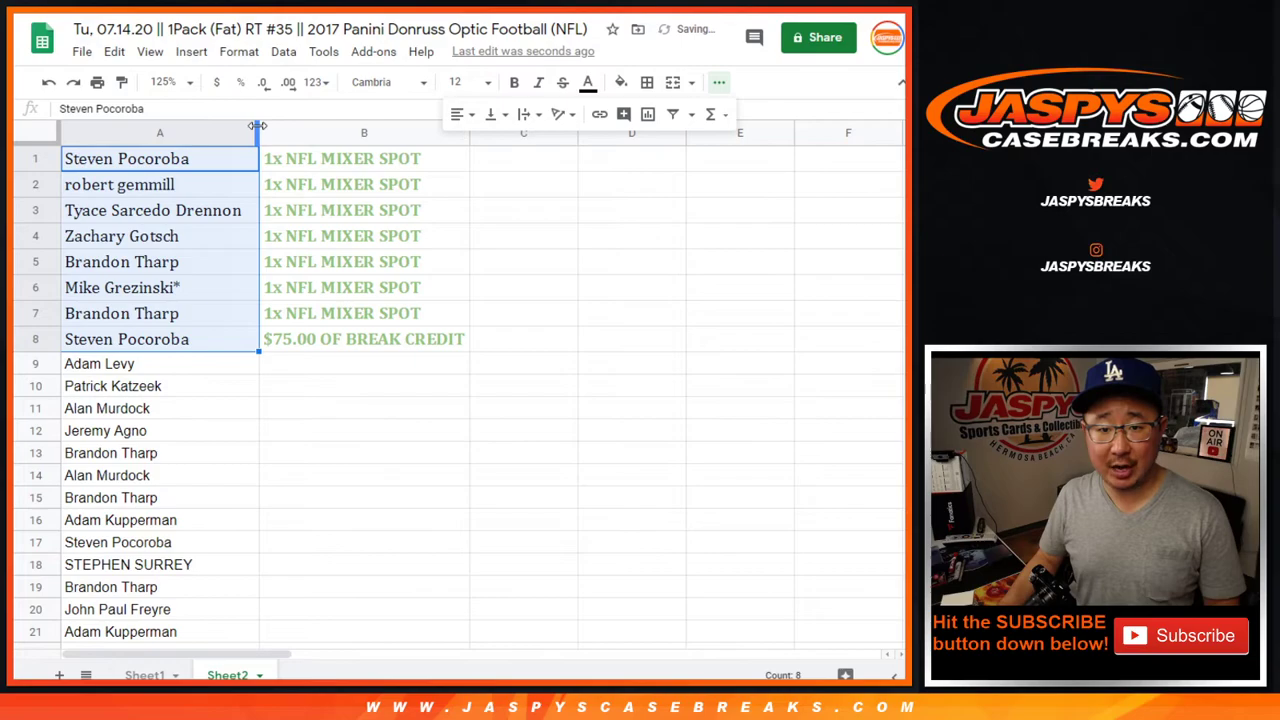
double_click(257, 125)
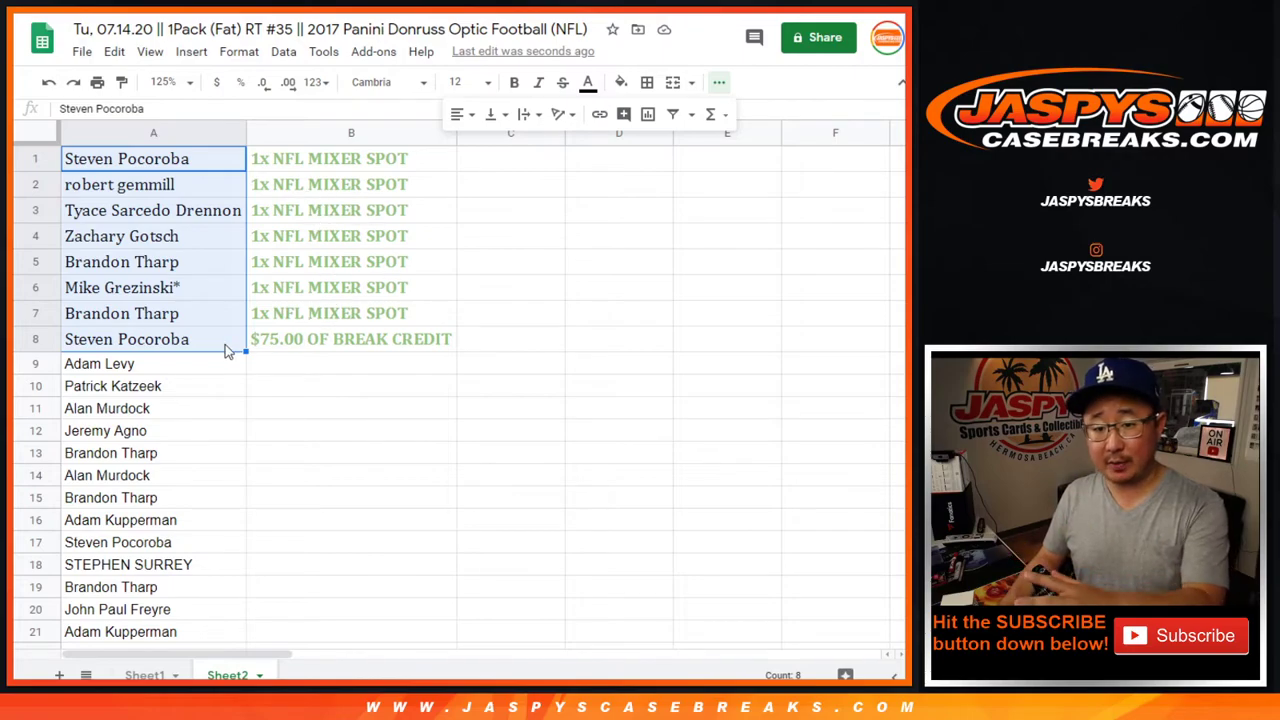
Highlight the break credit winner in row 8 and the seven mixer spot winners with their prizes
left_click(335, 345)
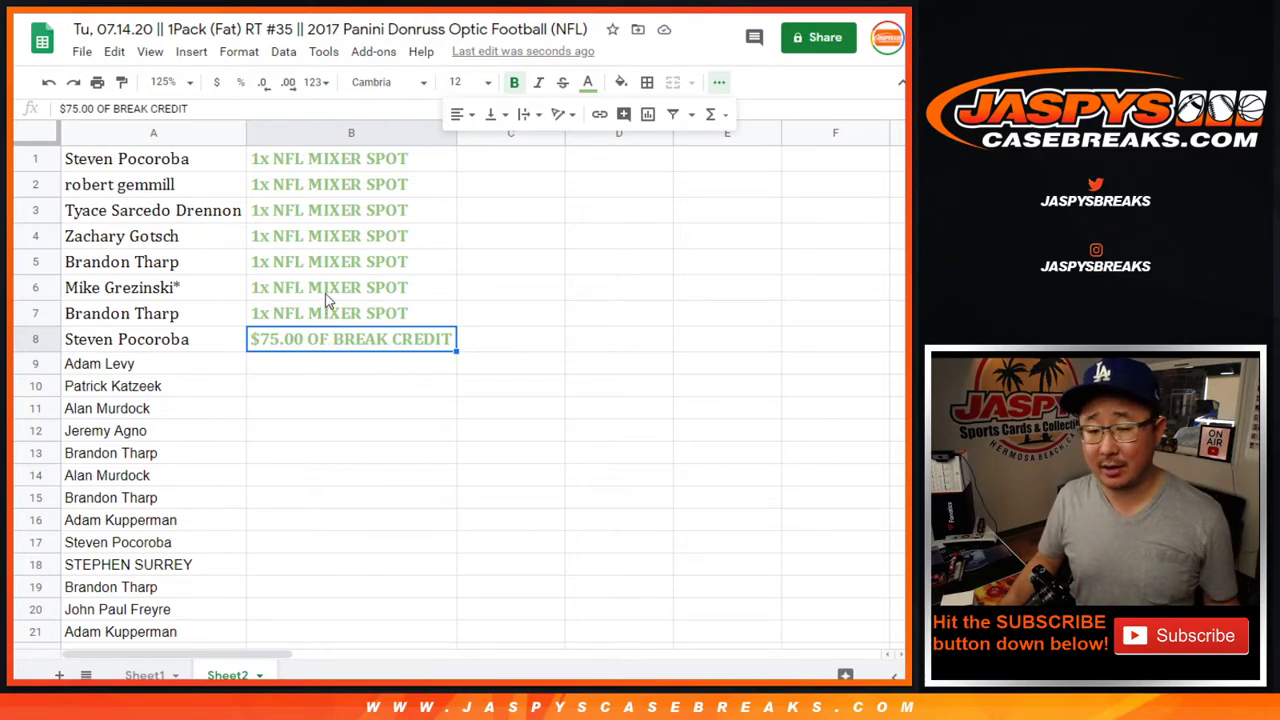
left_click(188, 339, "shift")
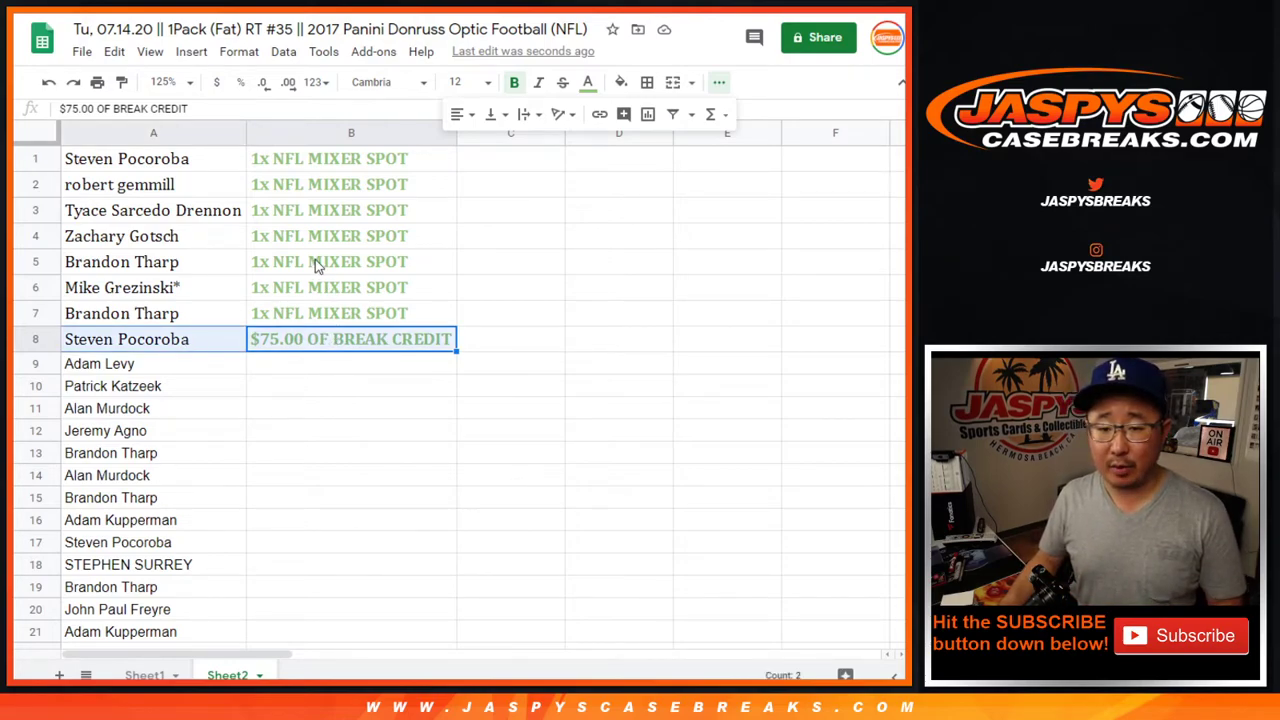
left_click(216, 161)
left_click(300, 314, "shift")
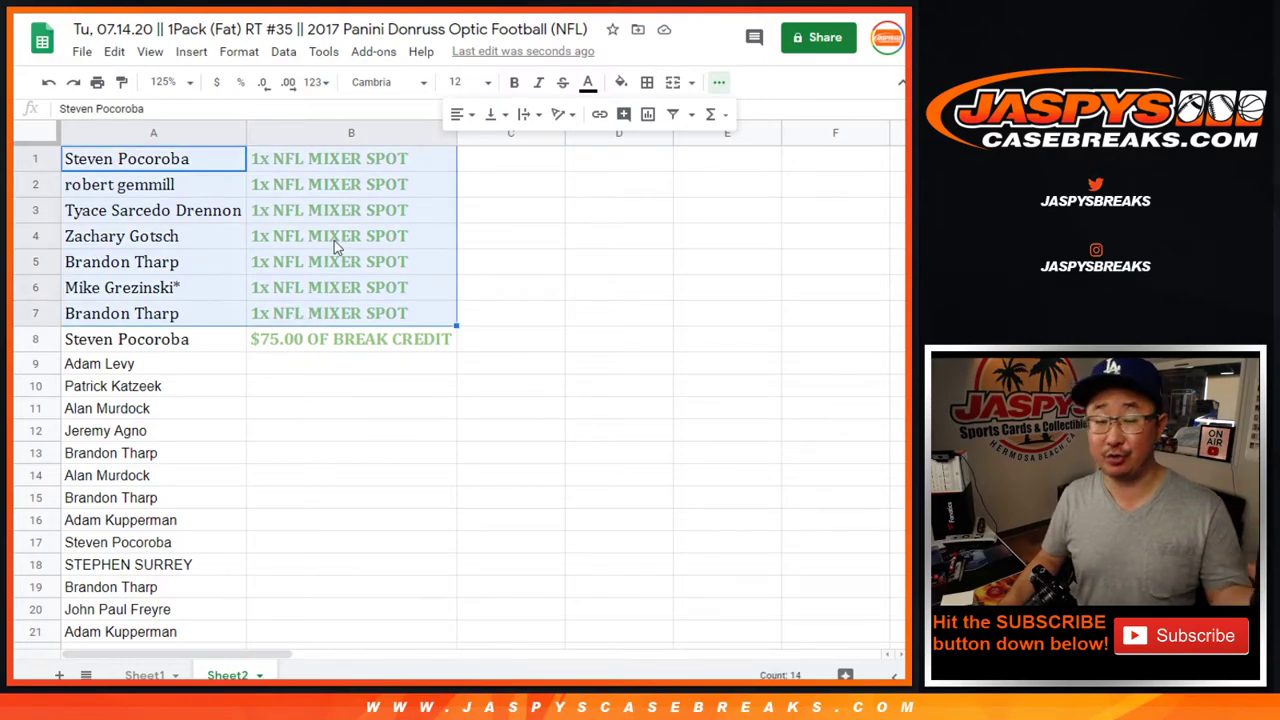
left_click(171, 183)
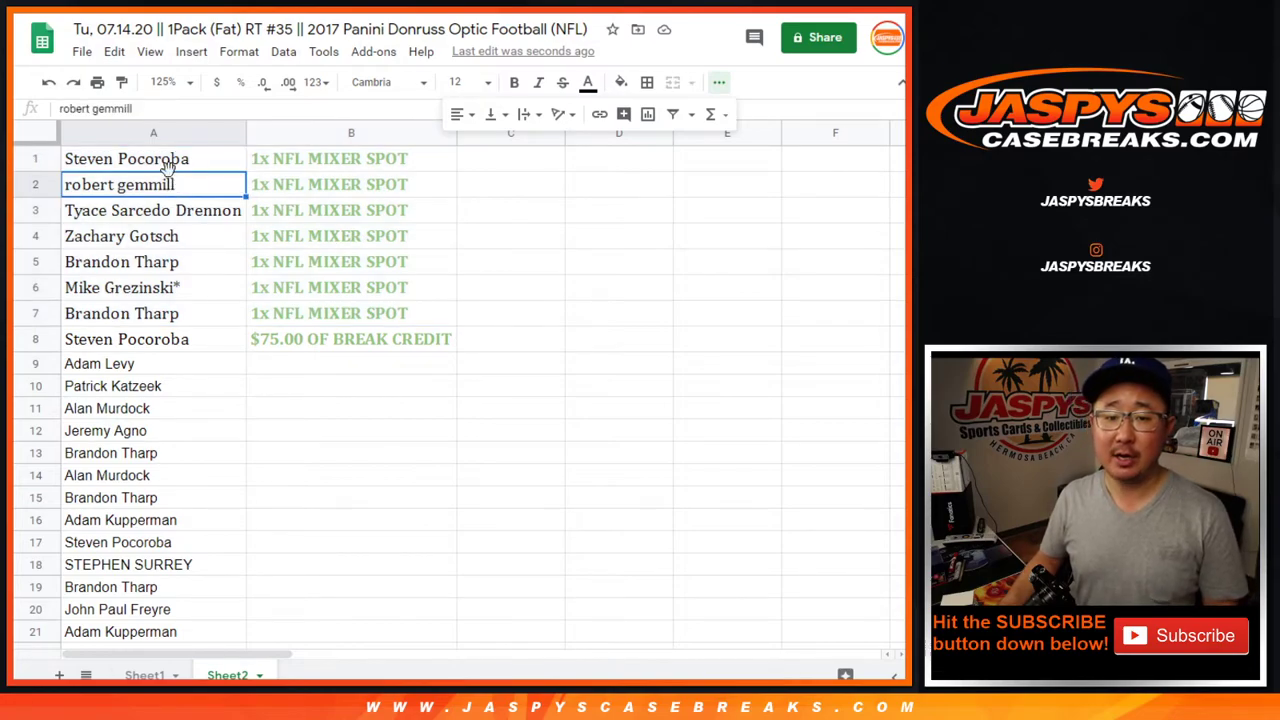
key("Up")
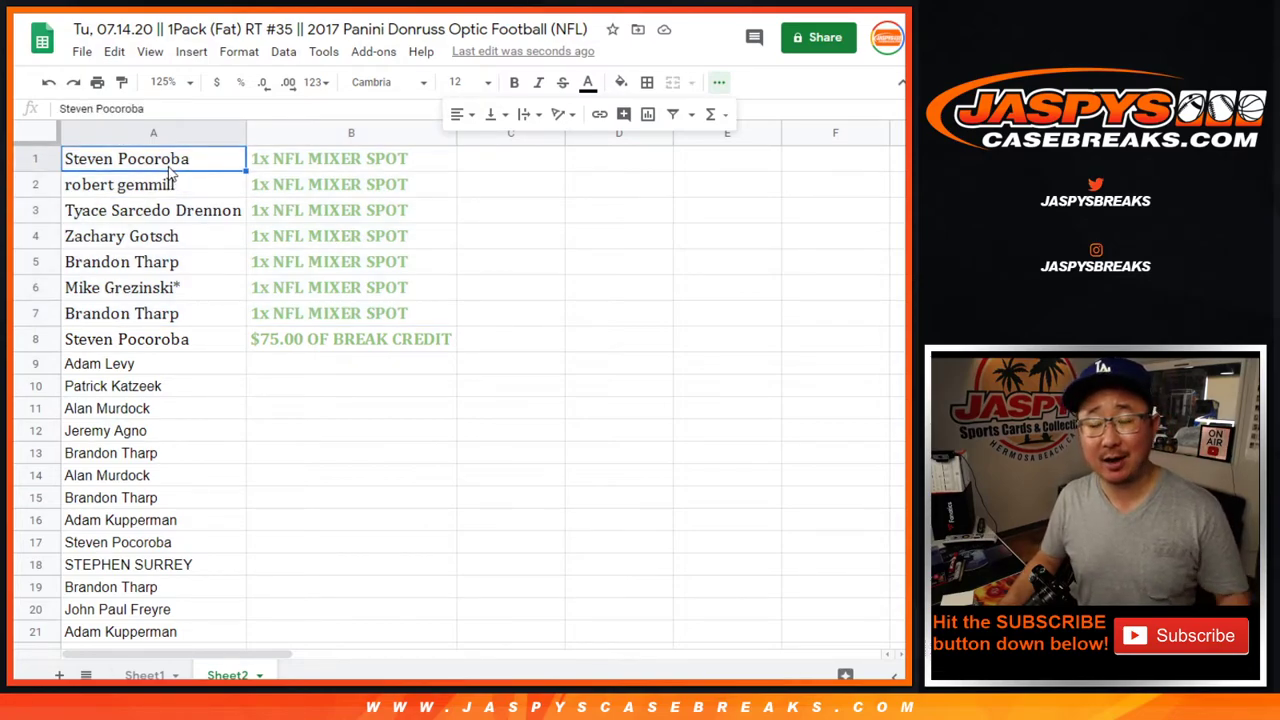